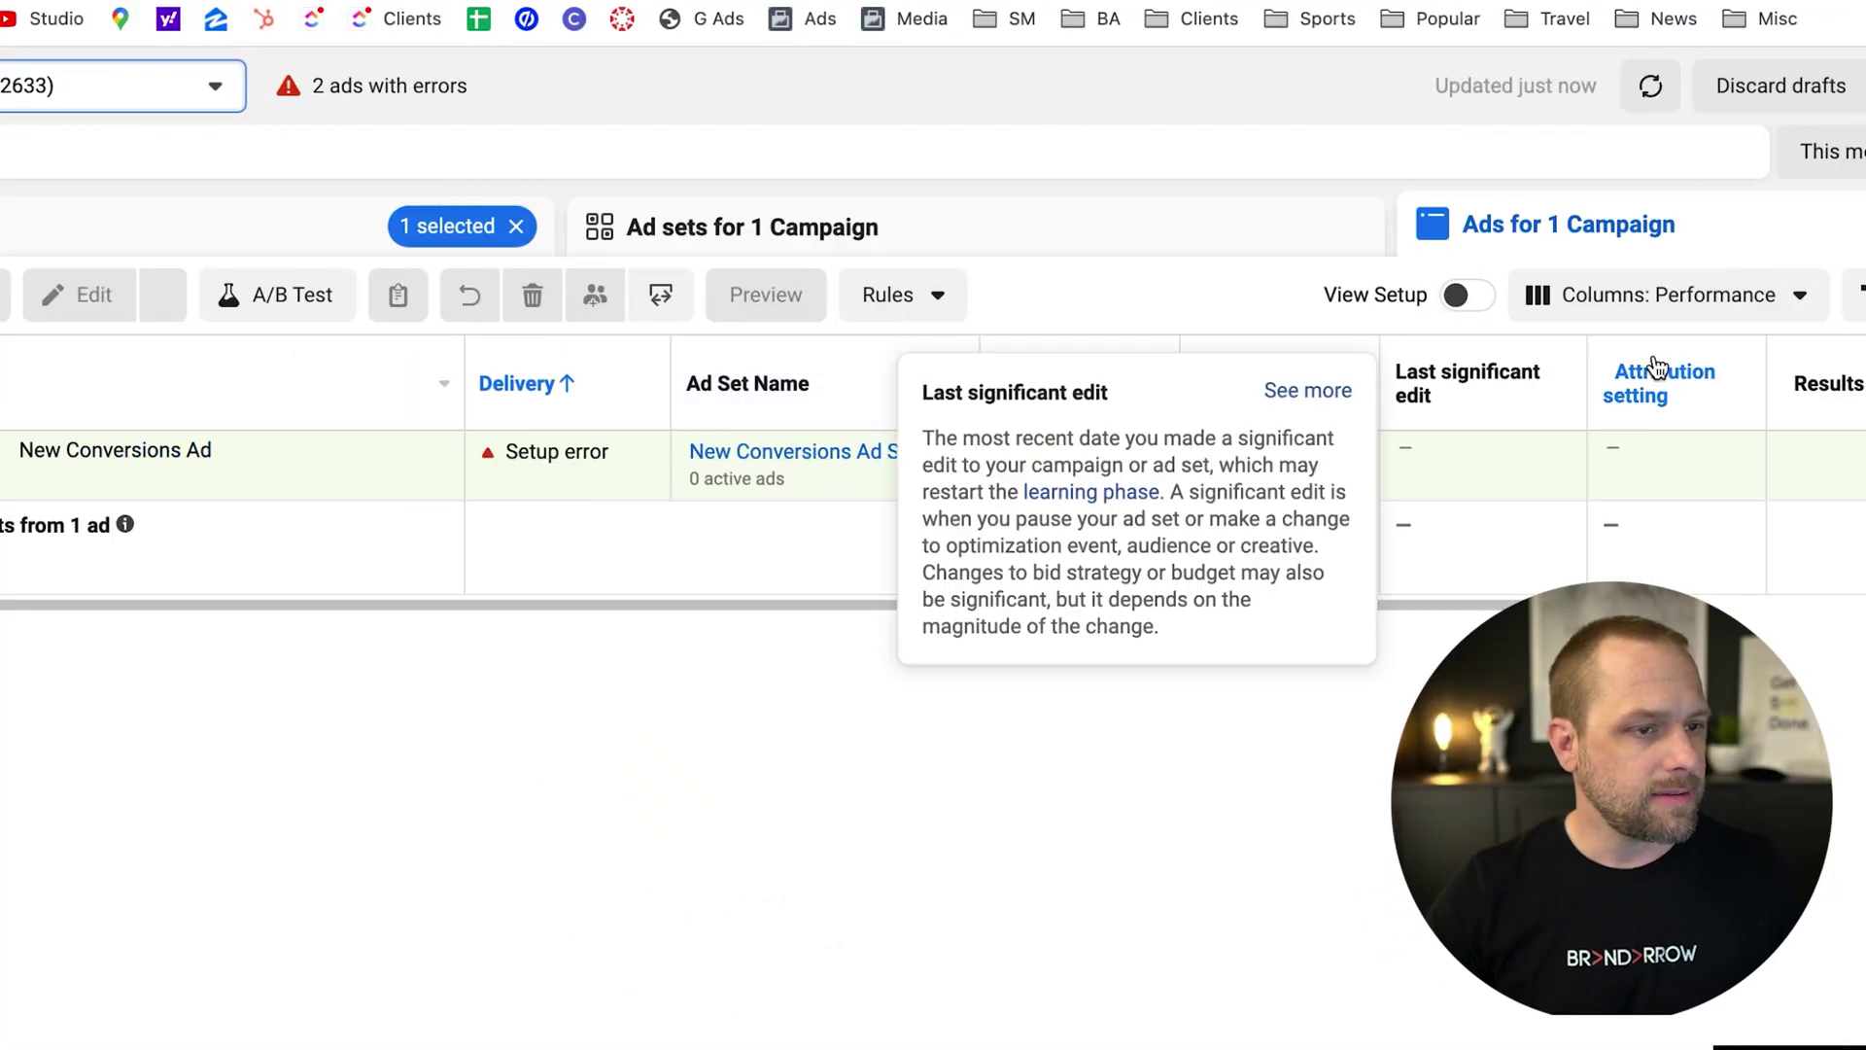
Step: Switch the ad table to the Performance and Clicks column preset and scroll right to CTR
left_click(1658, 295)
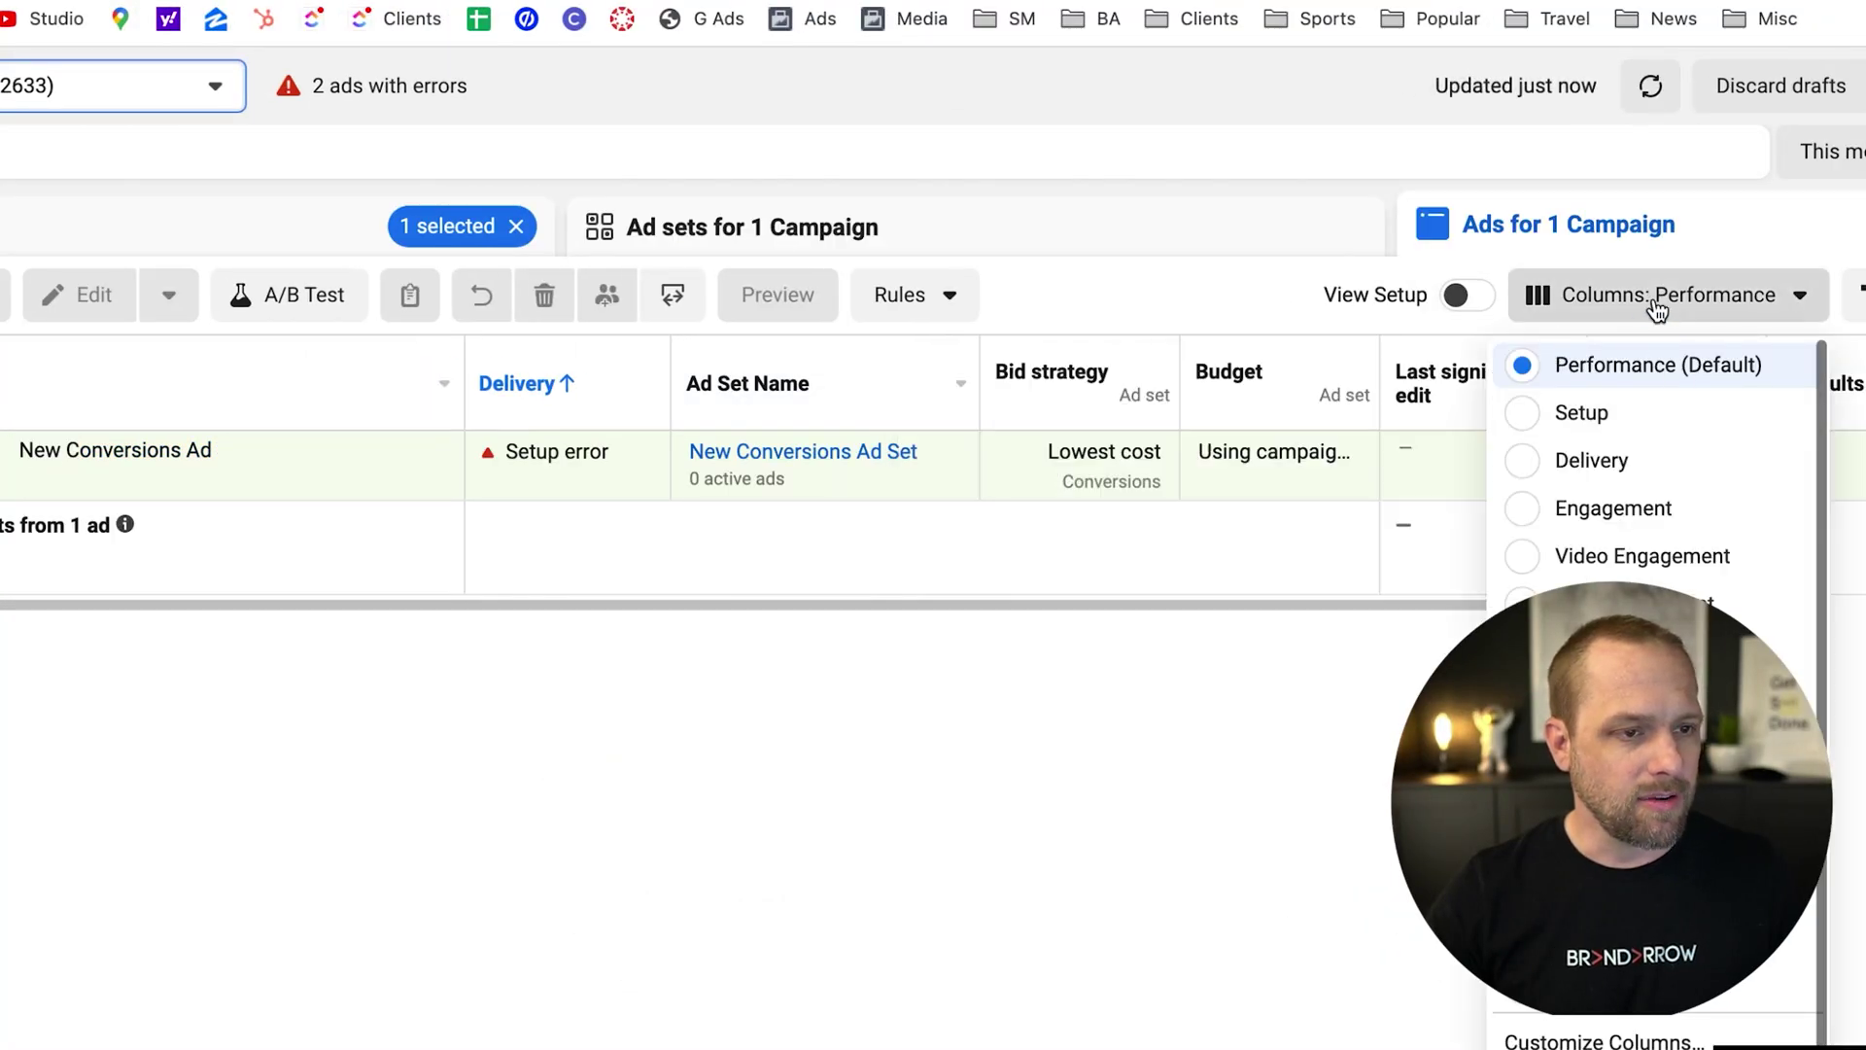
left_click(1643, 697)
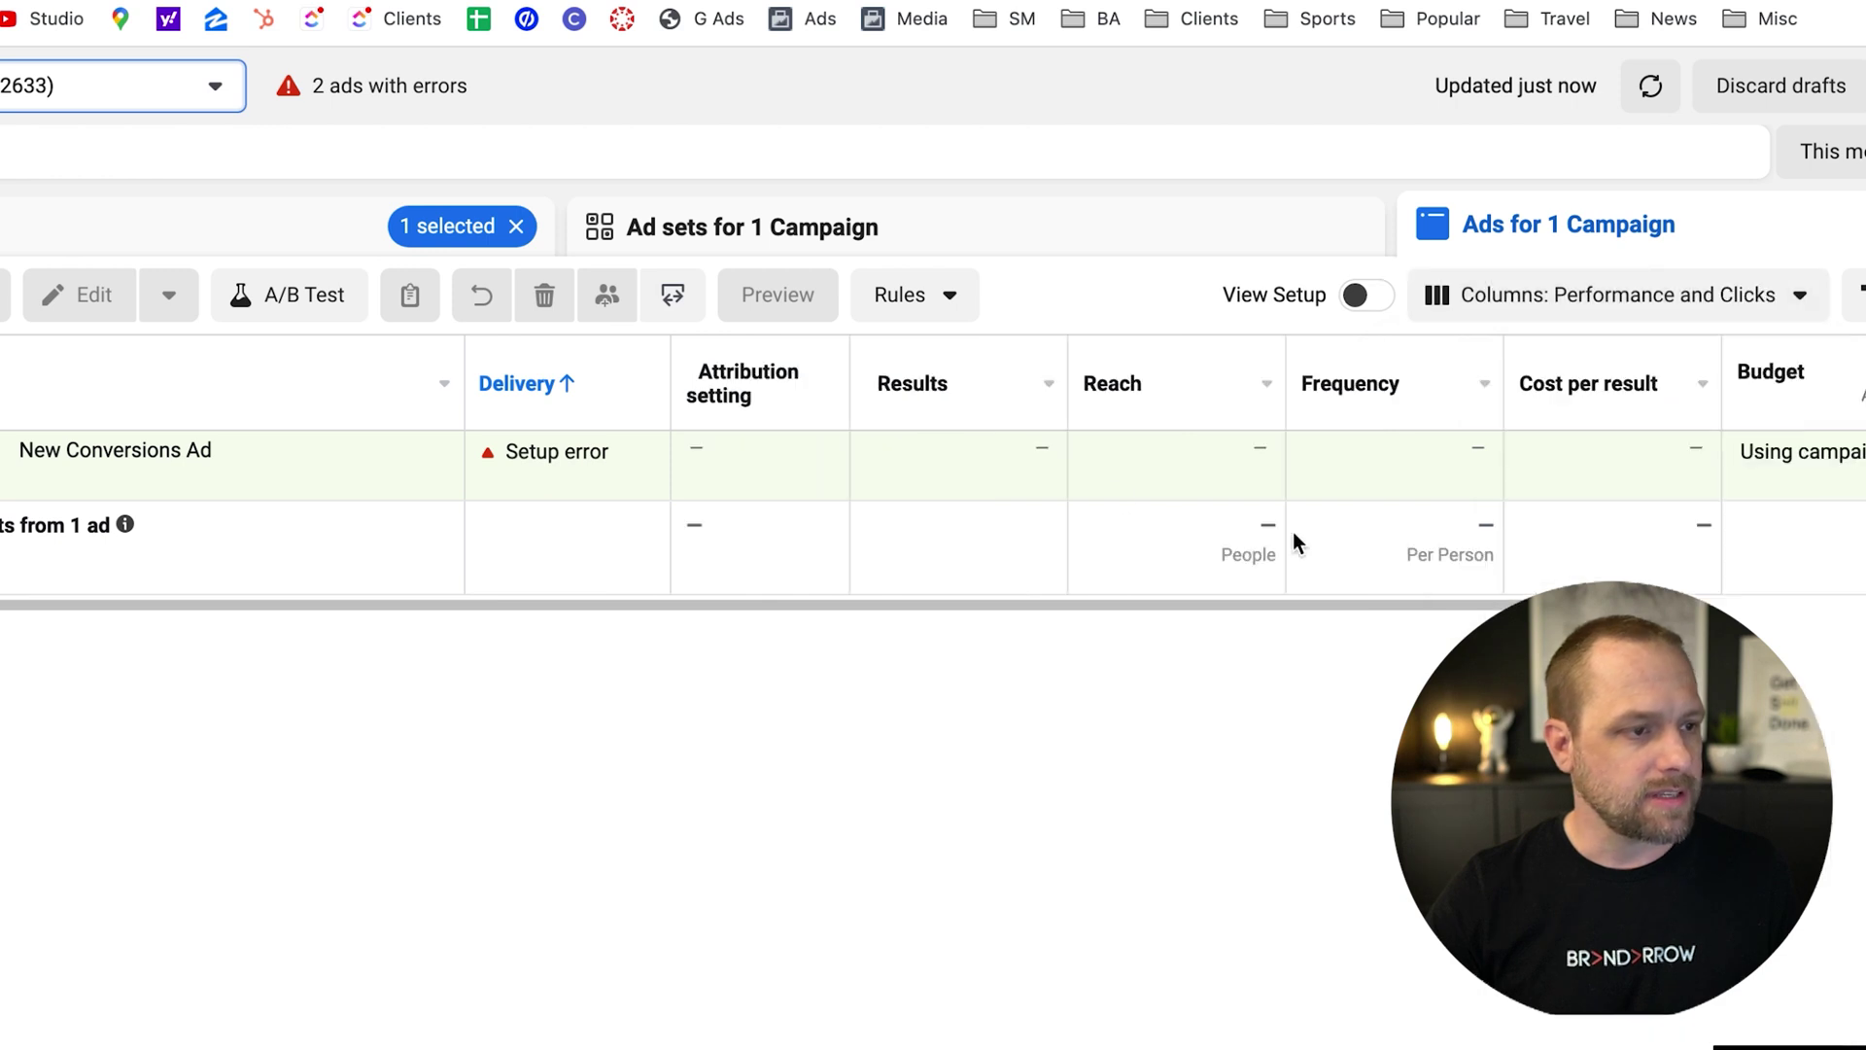
scroll(1096, 475, "right", 10)
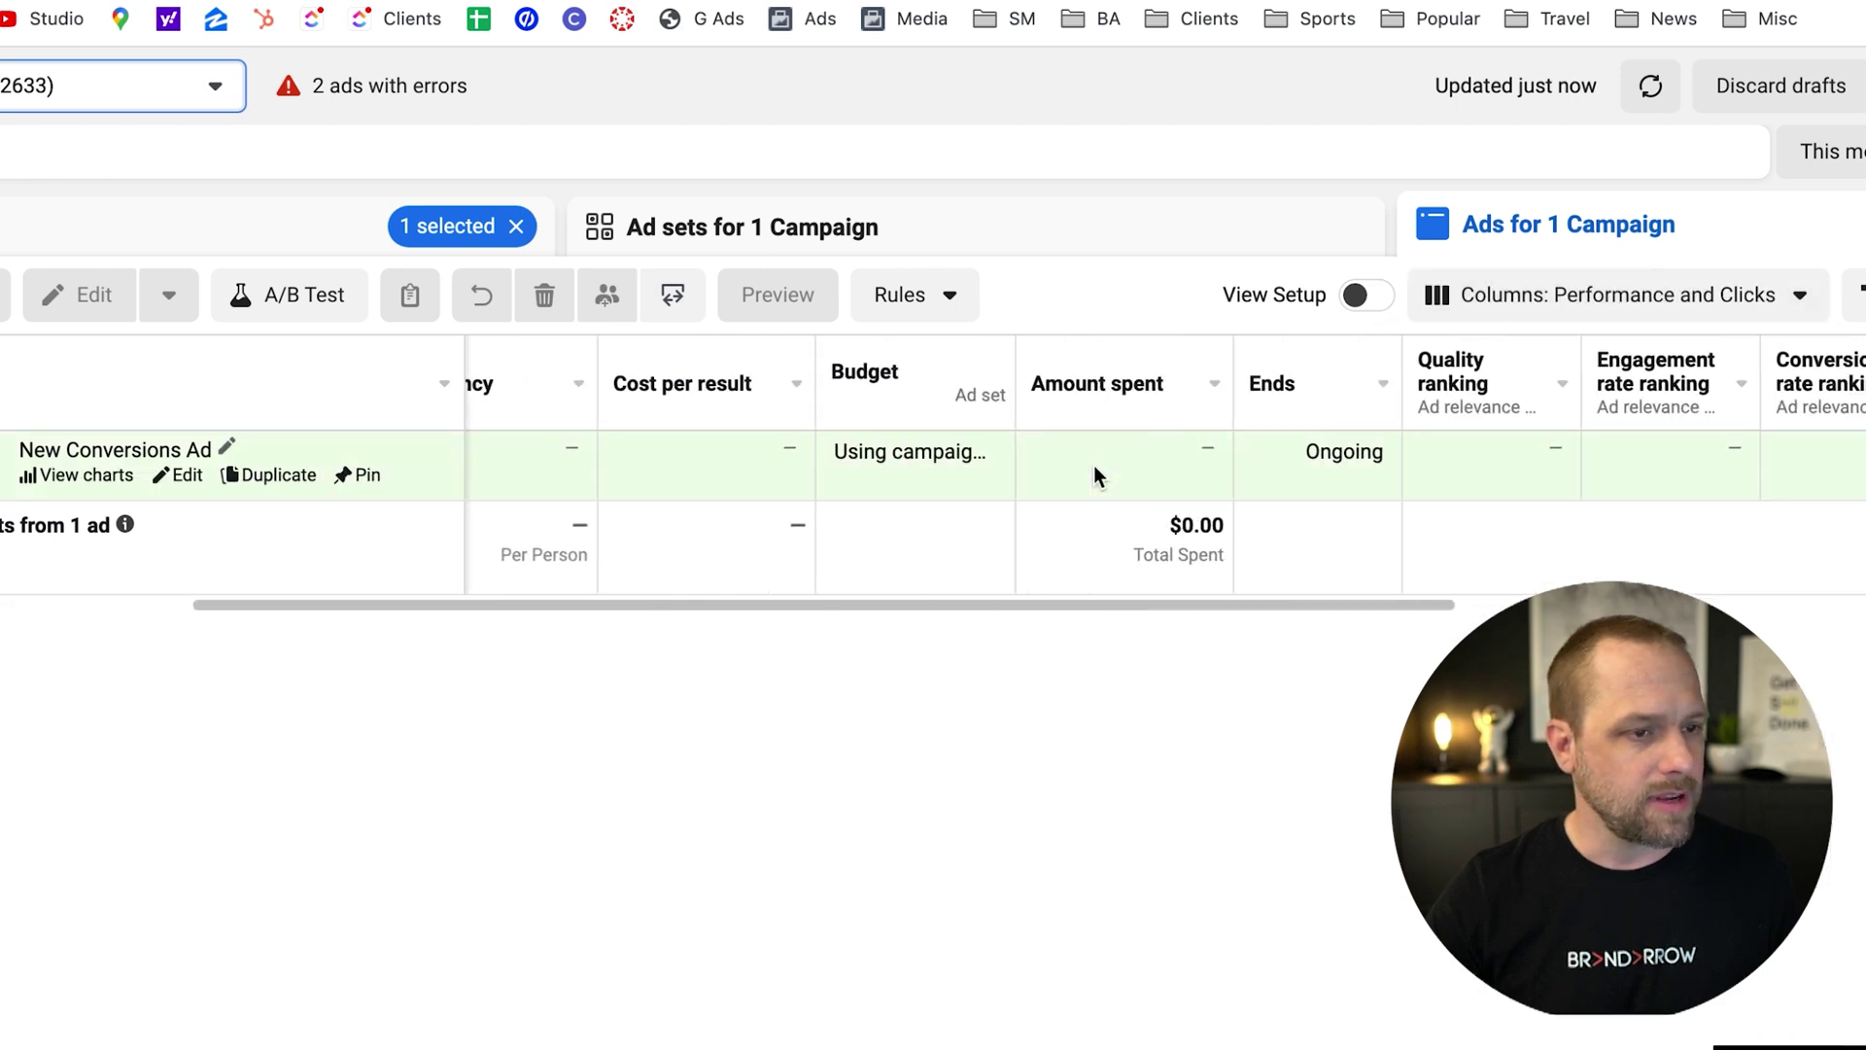
scroll(1096, 475, "right", 10)
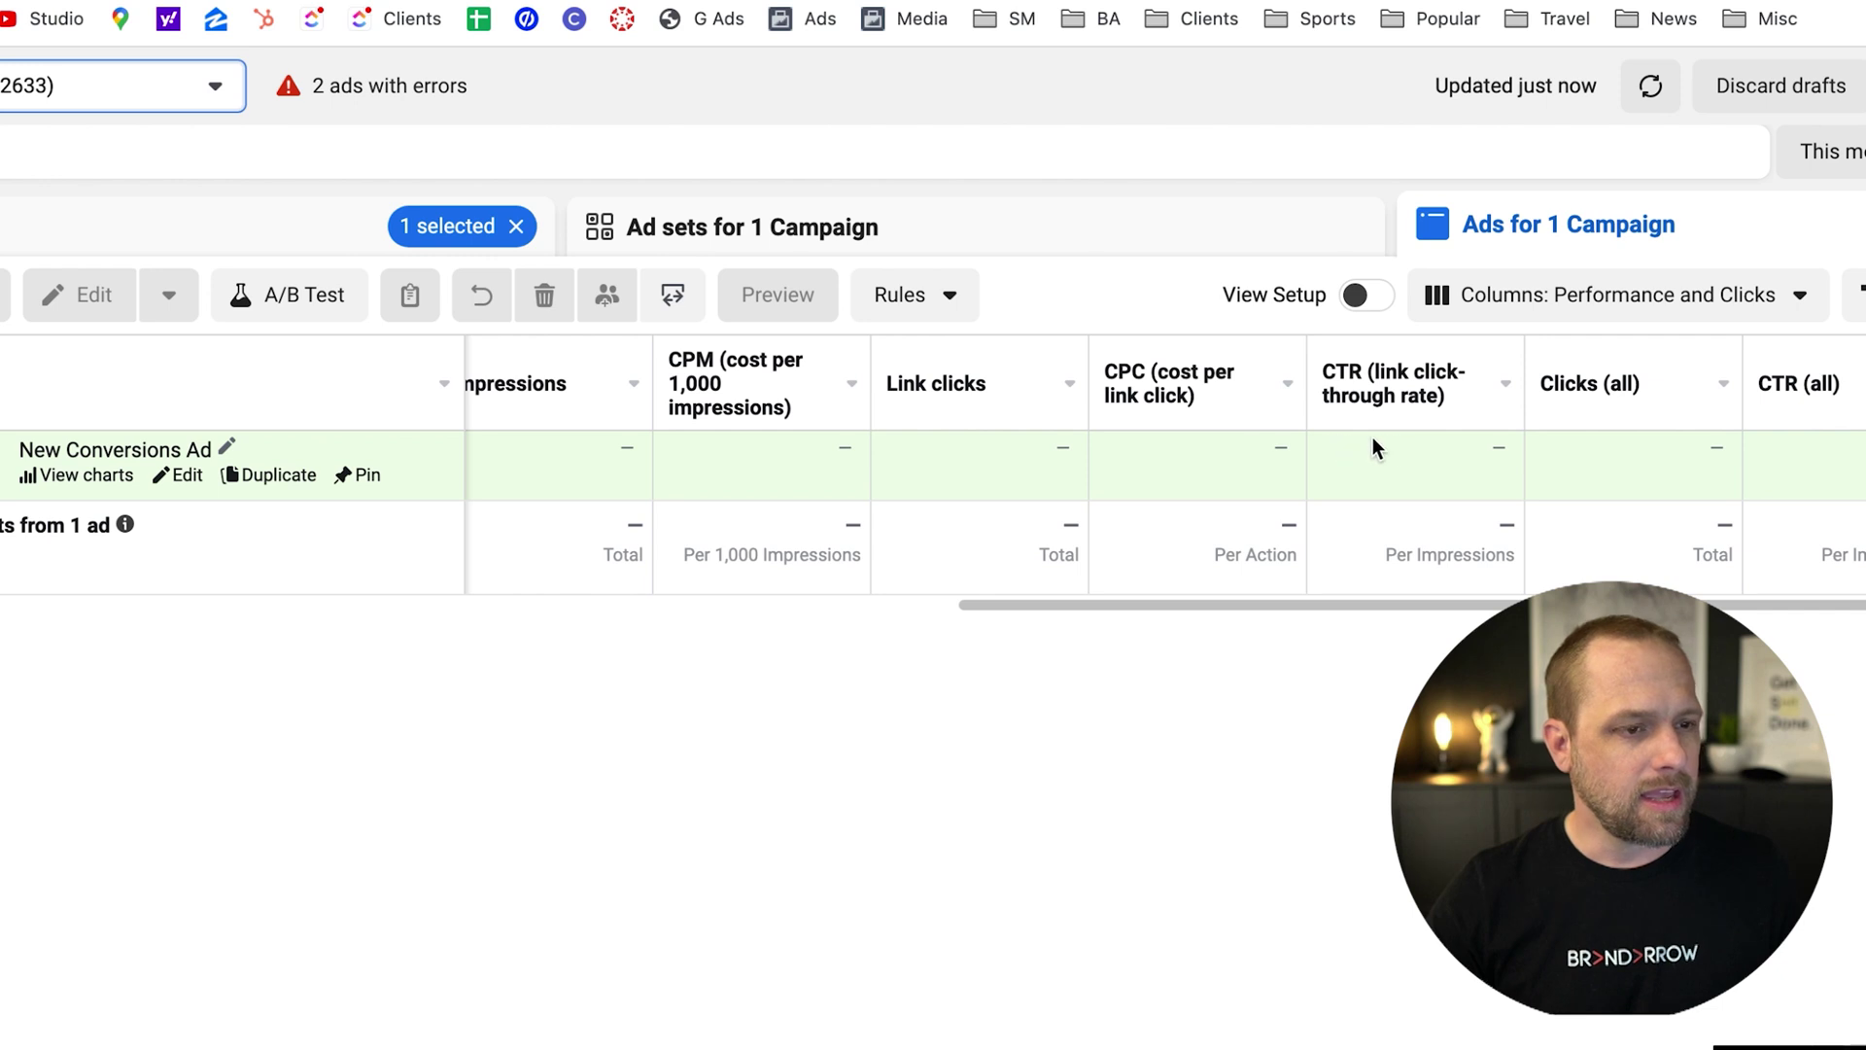
mouse_move(1388, 387)
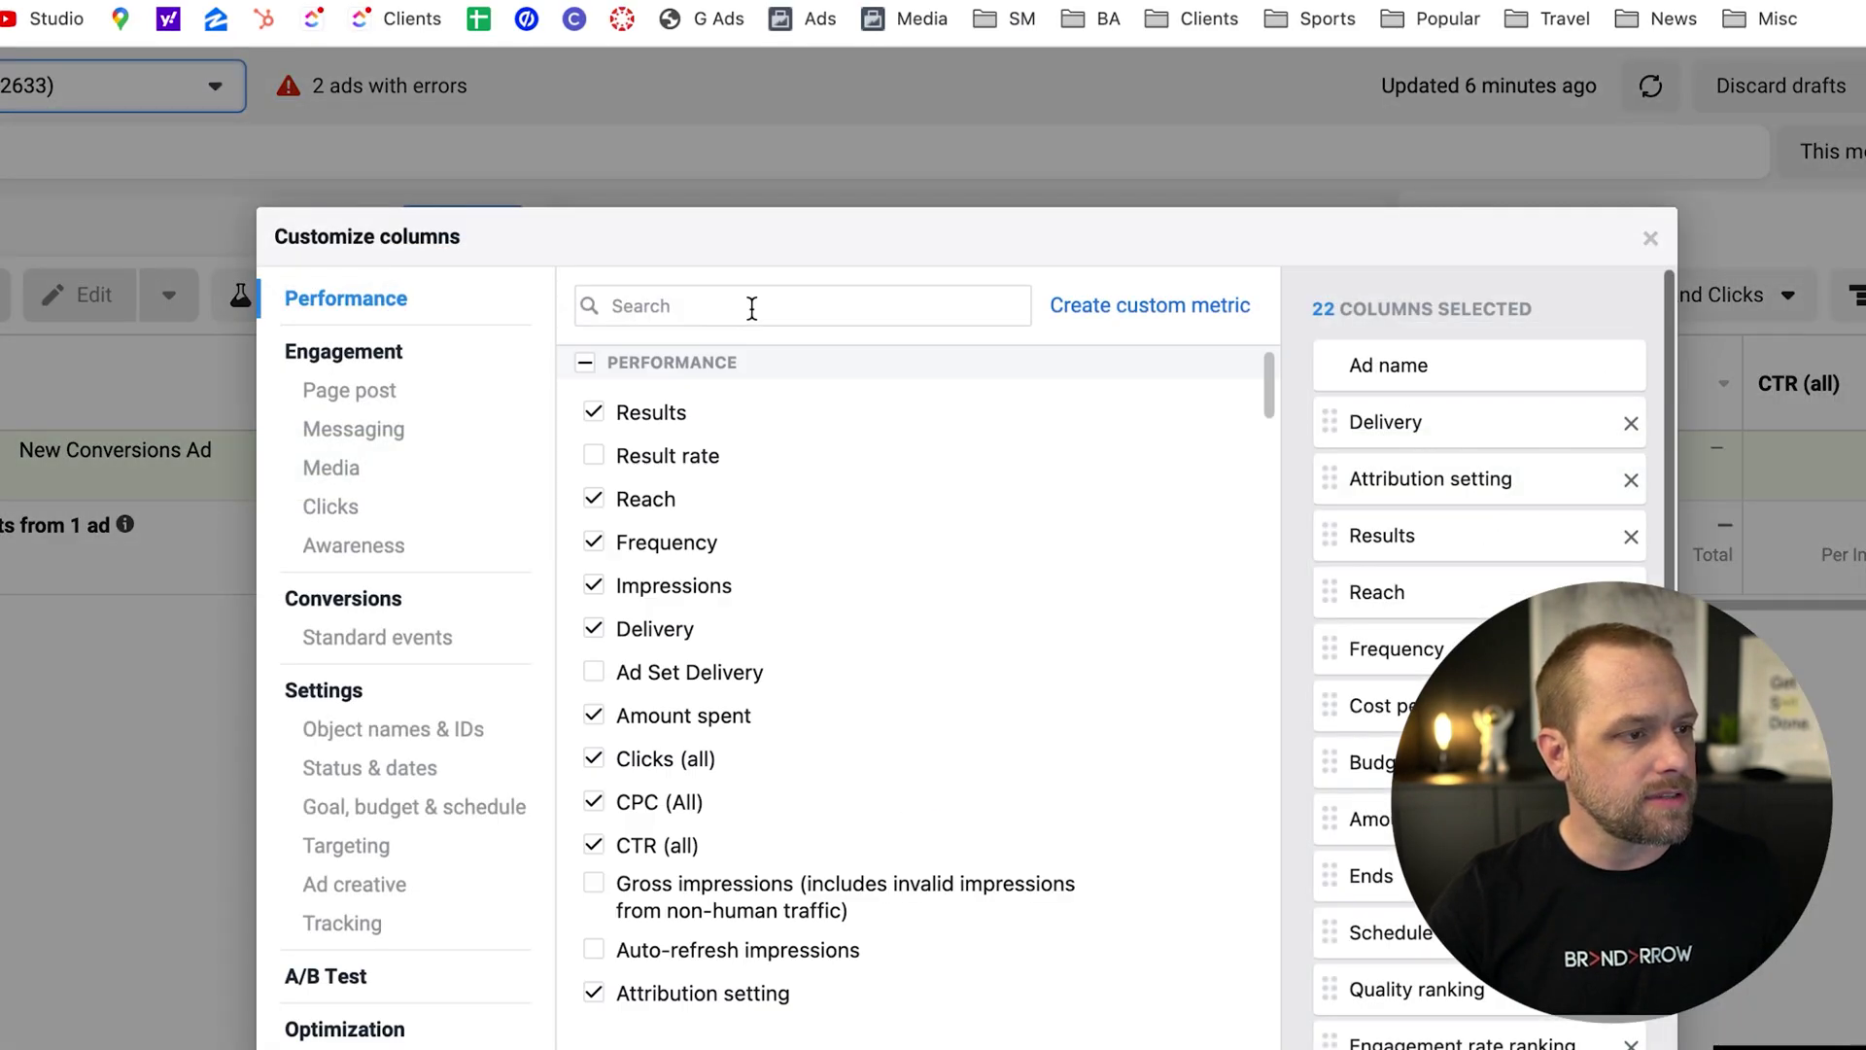
Step: Search columns for 'landing' and add the Landing page views total to the table
left_click(751, 308)
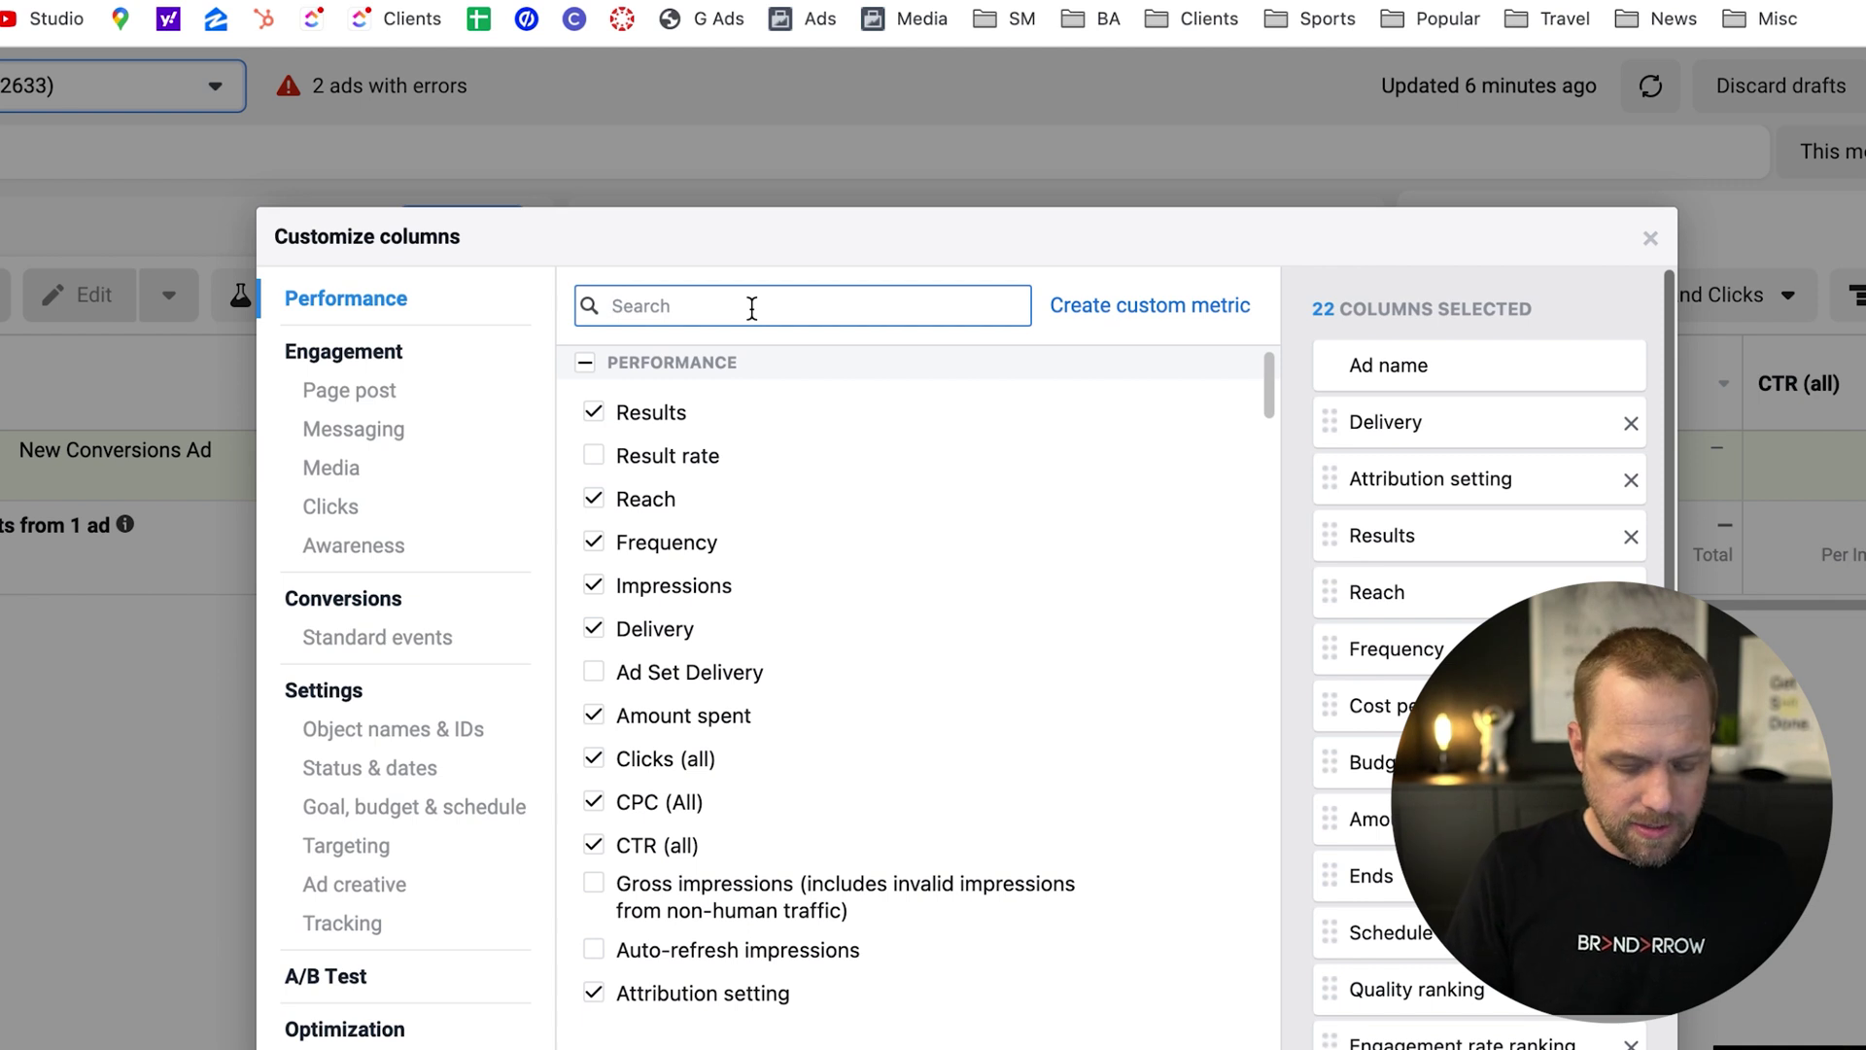
type("lanidn")
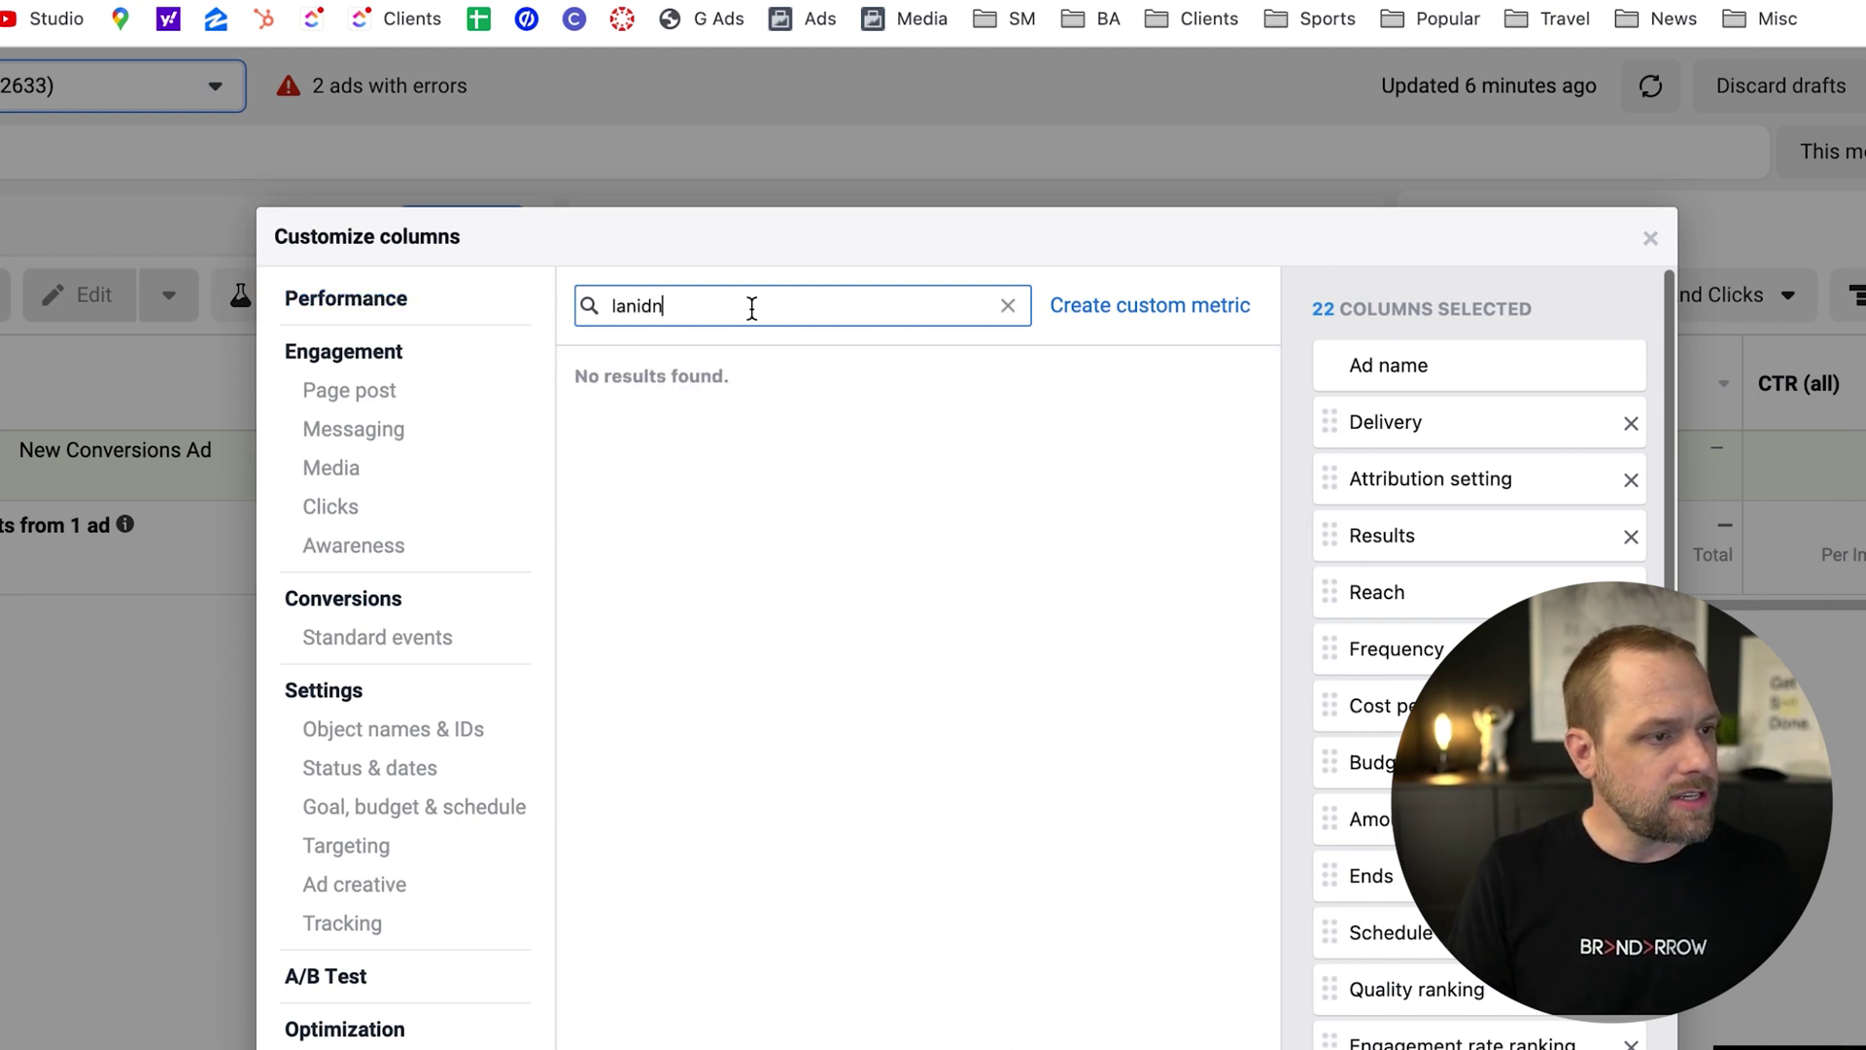
key("BackSpace")
key("BackSpace")
key("BackSpace")
type("ding")
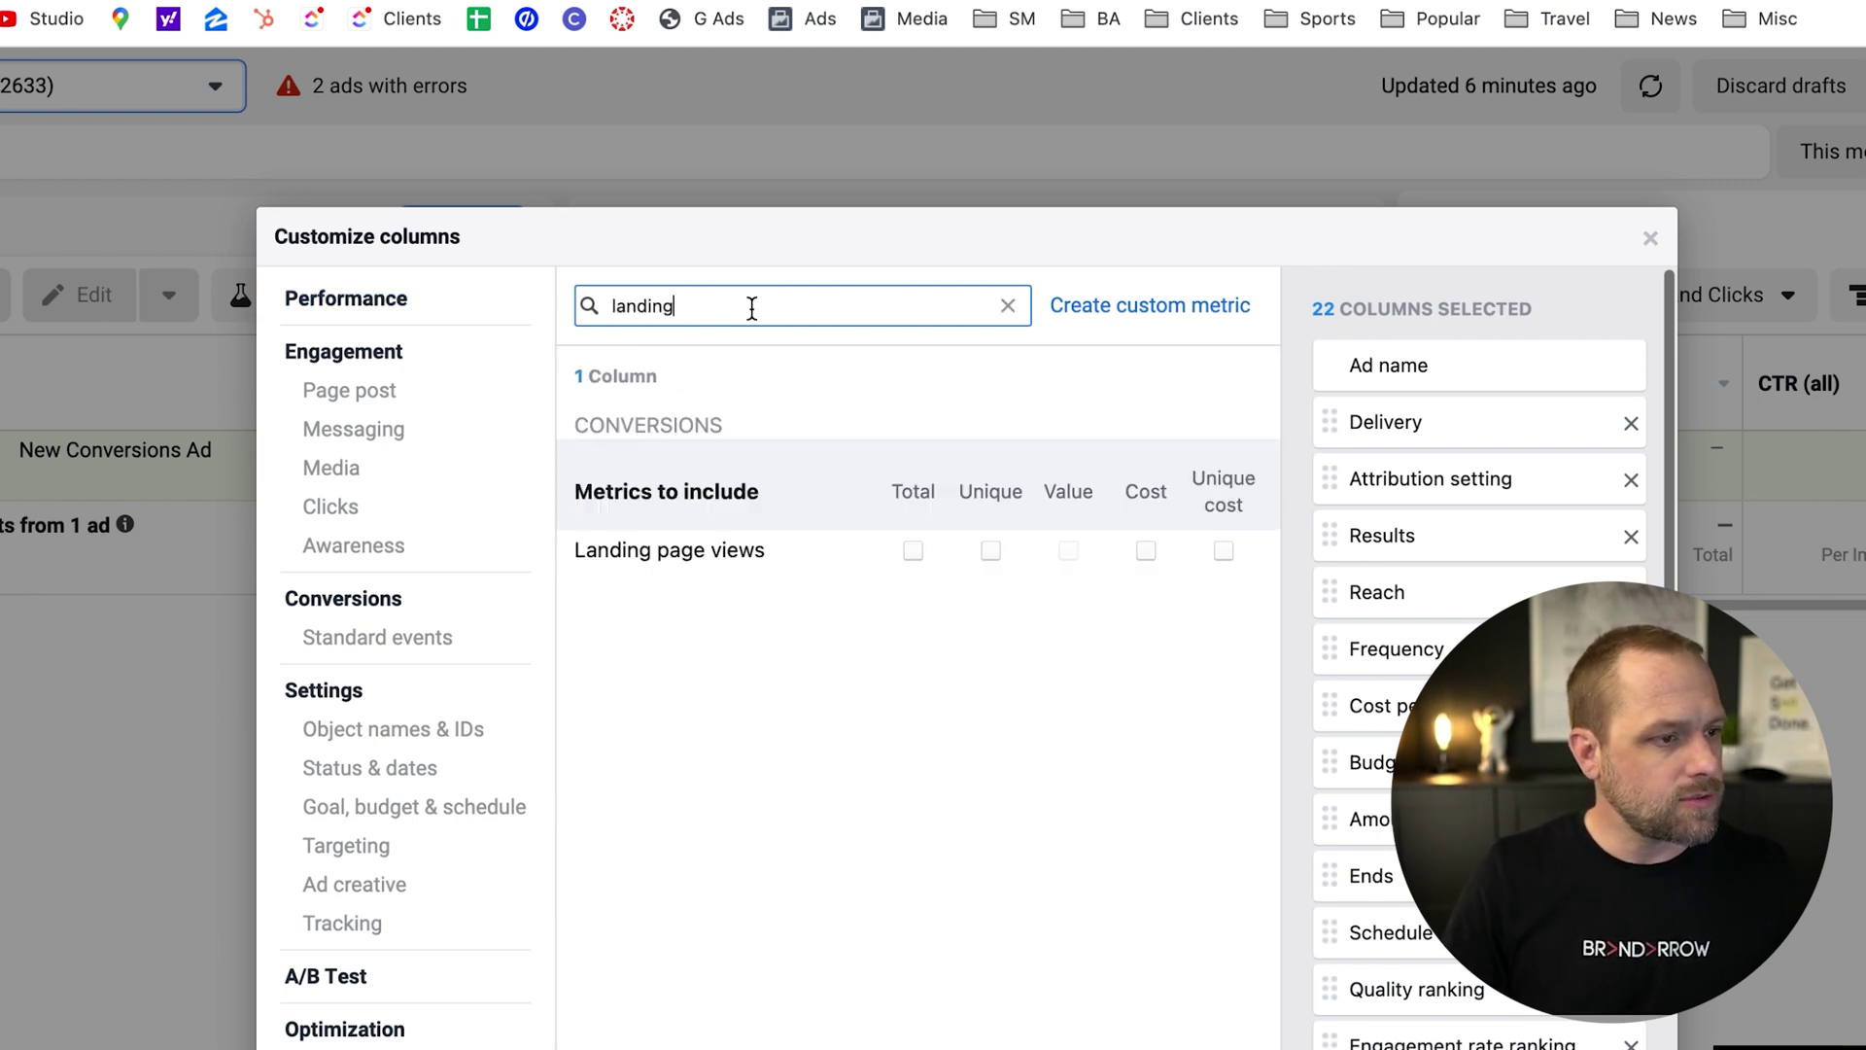
left_click(911, 550)
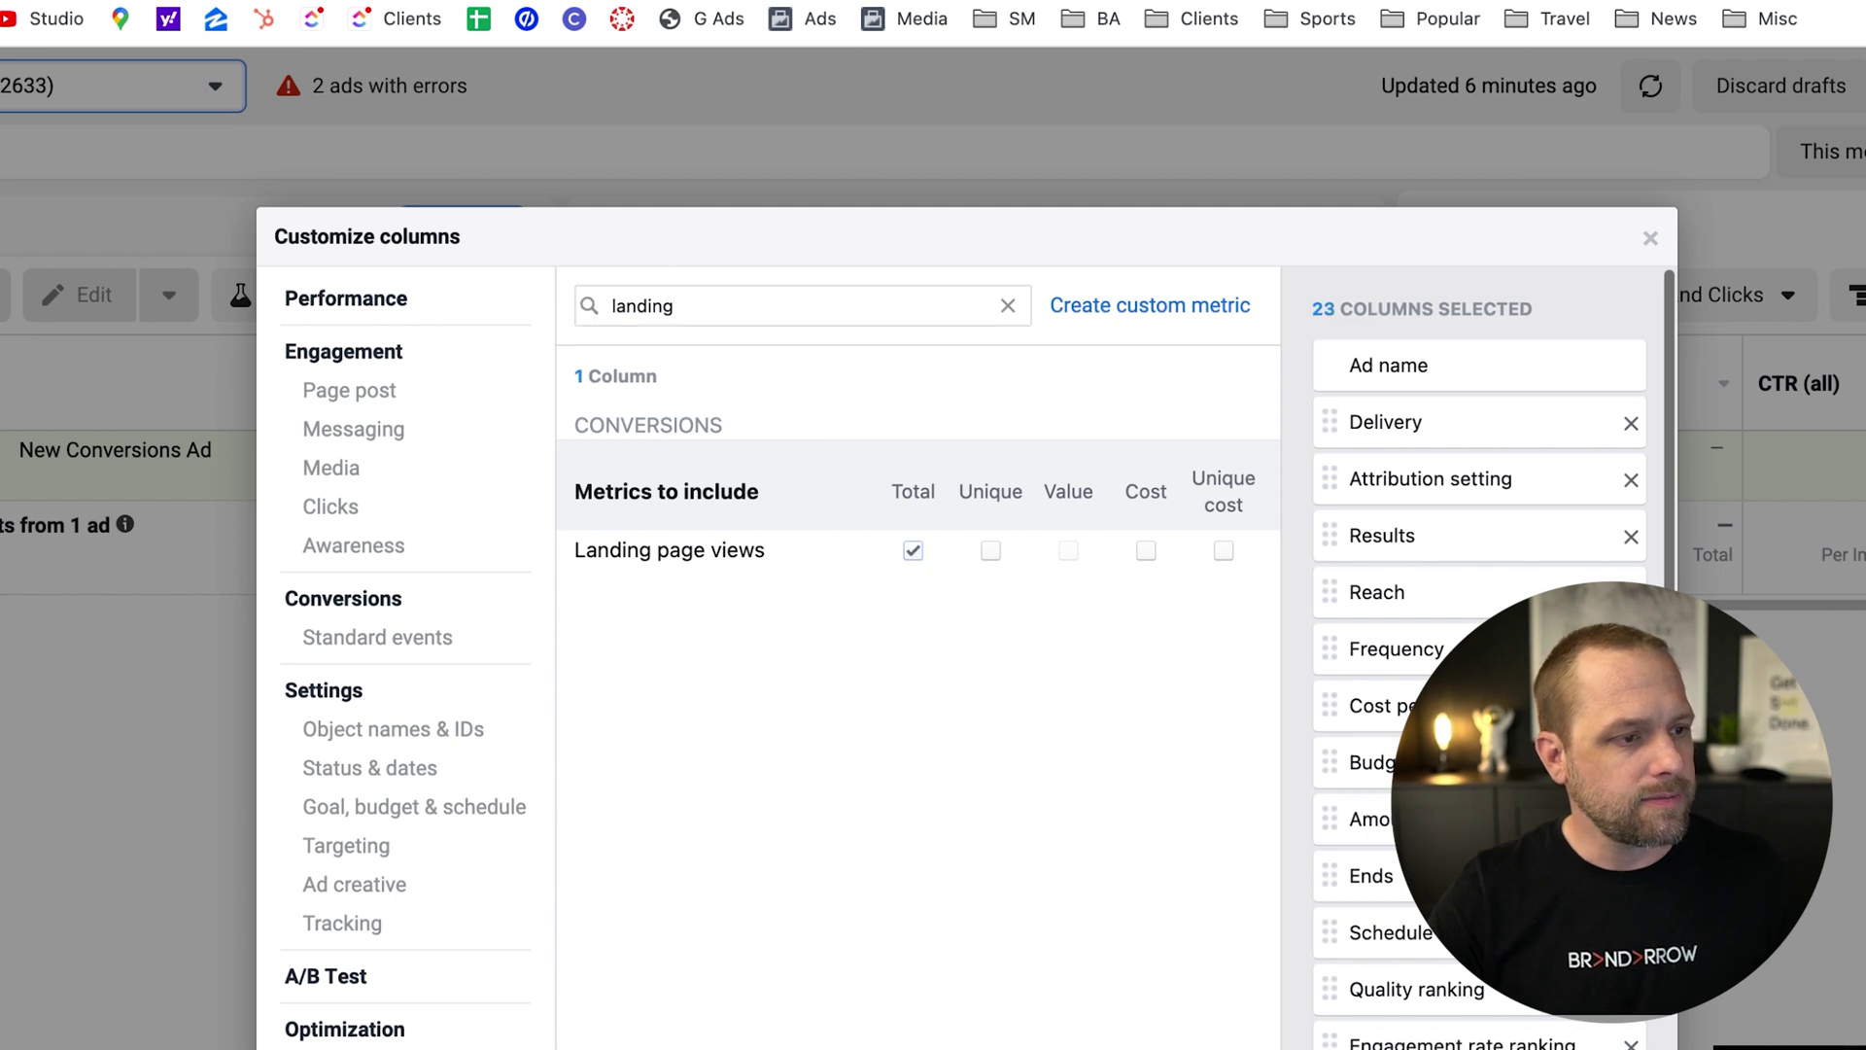
key("Return")
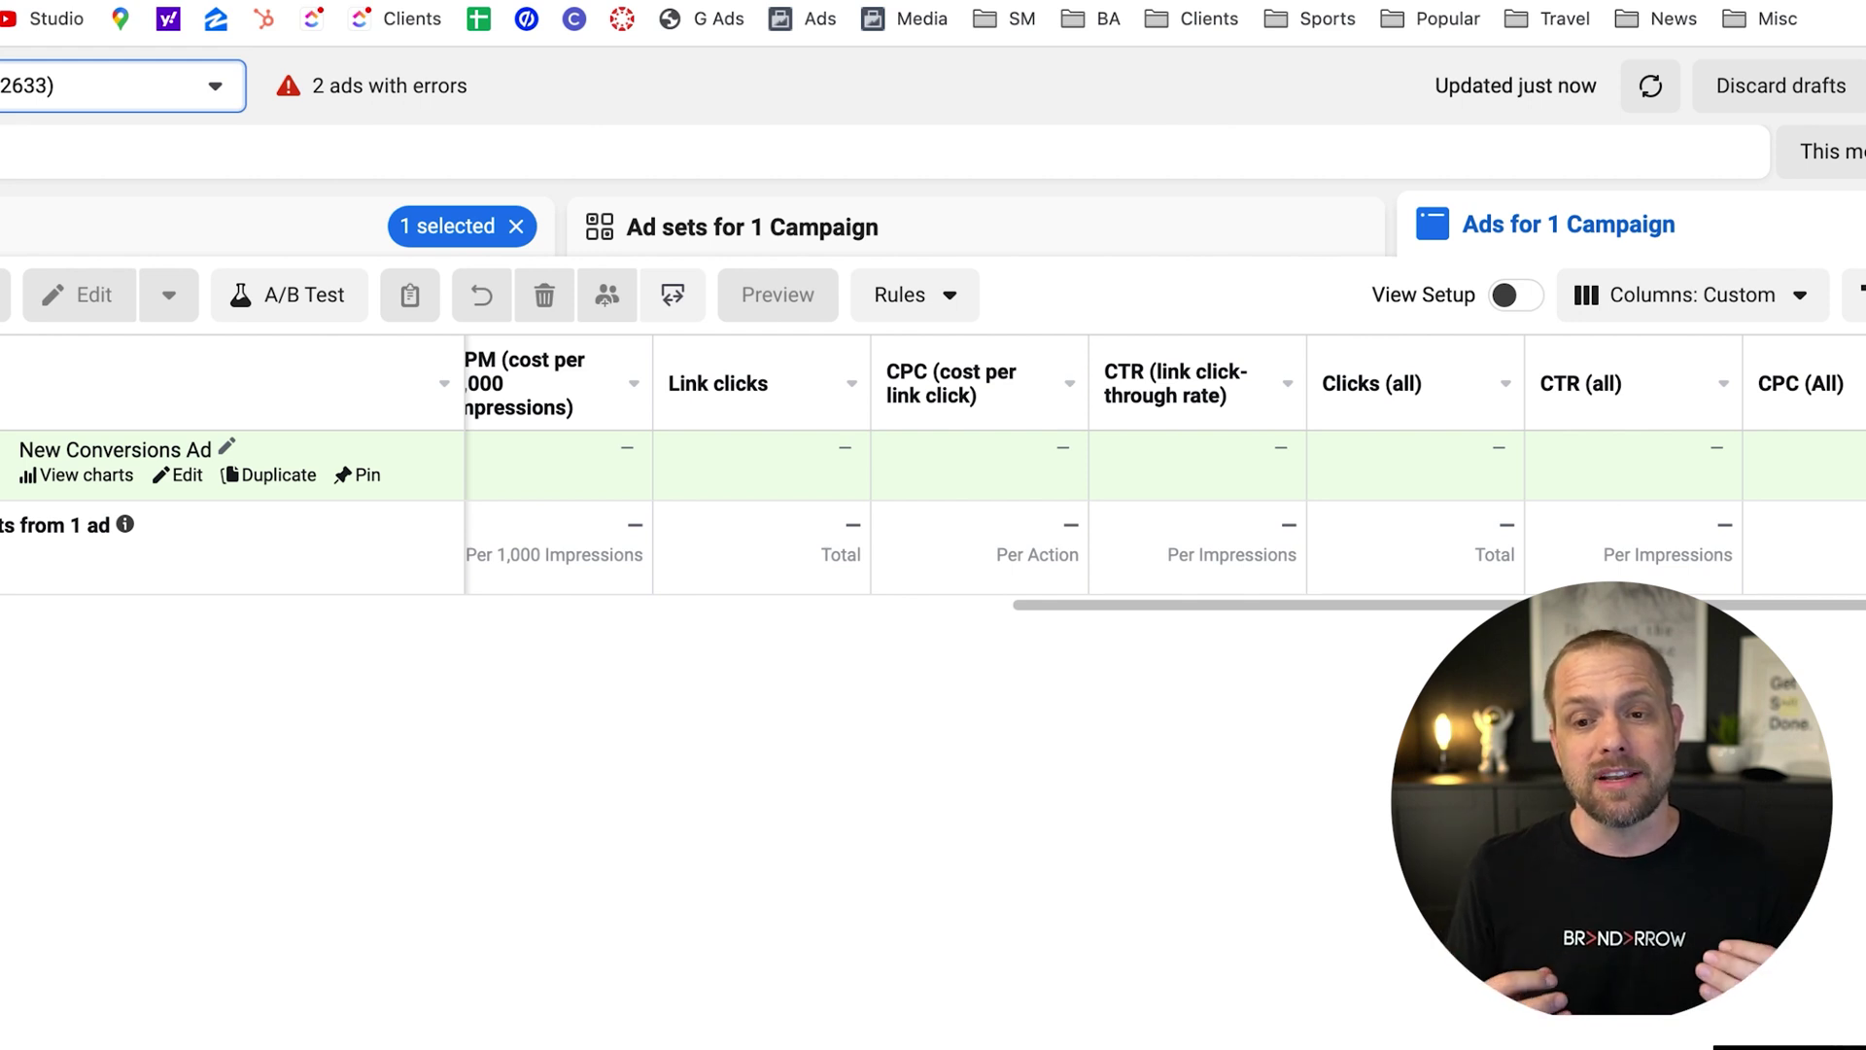
mouse_move(1612, 408)
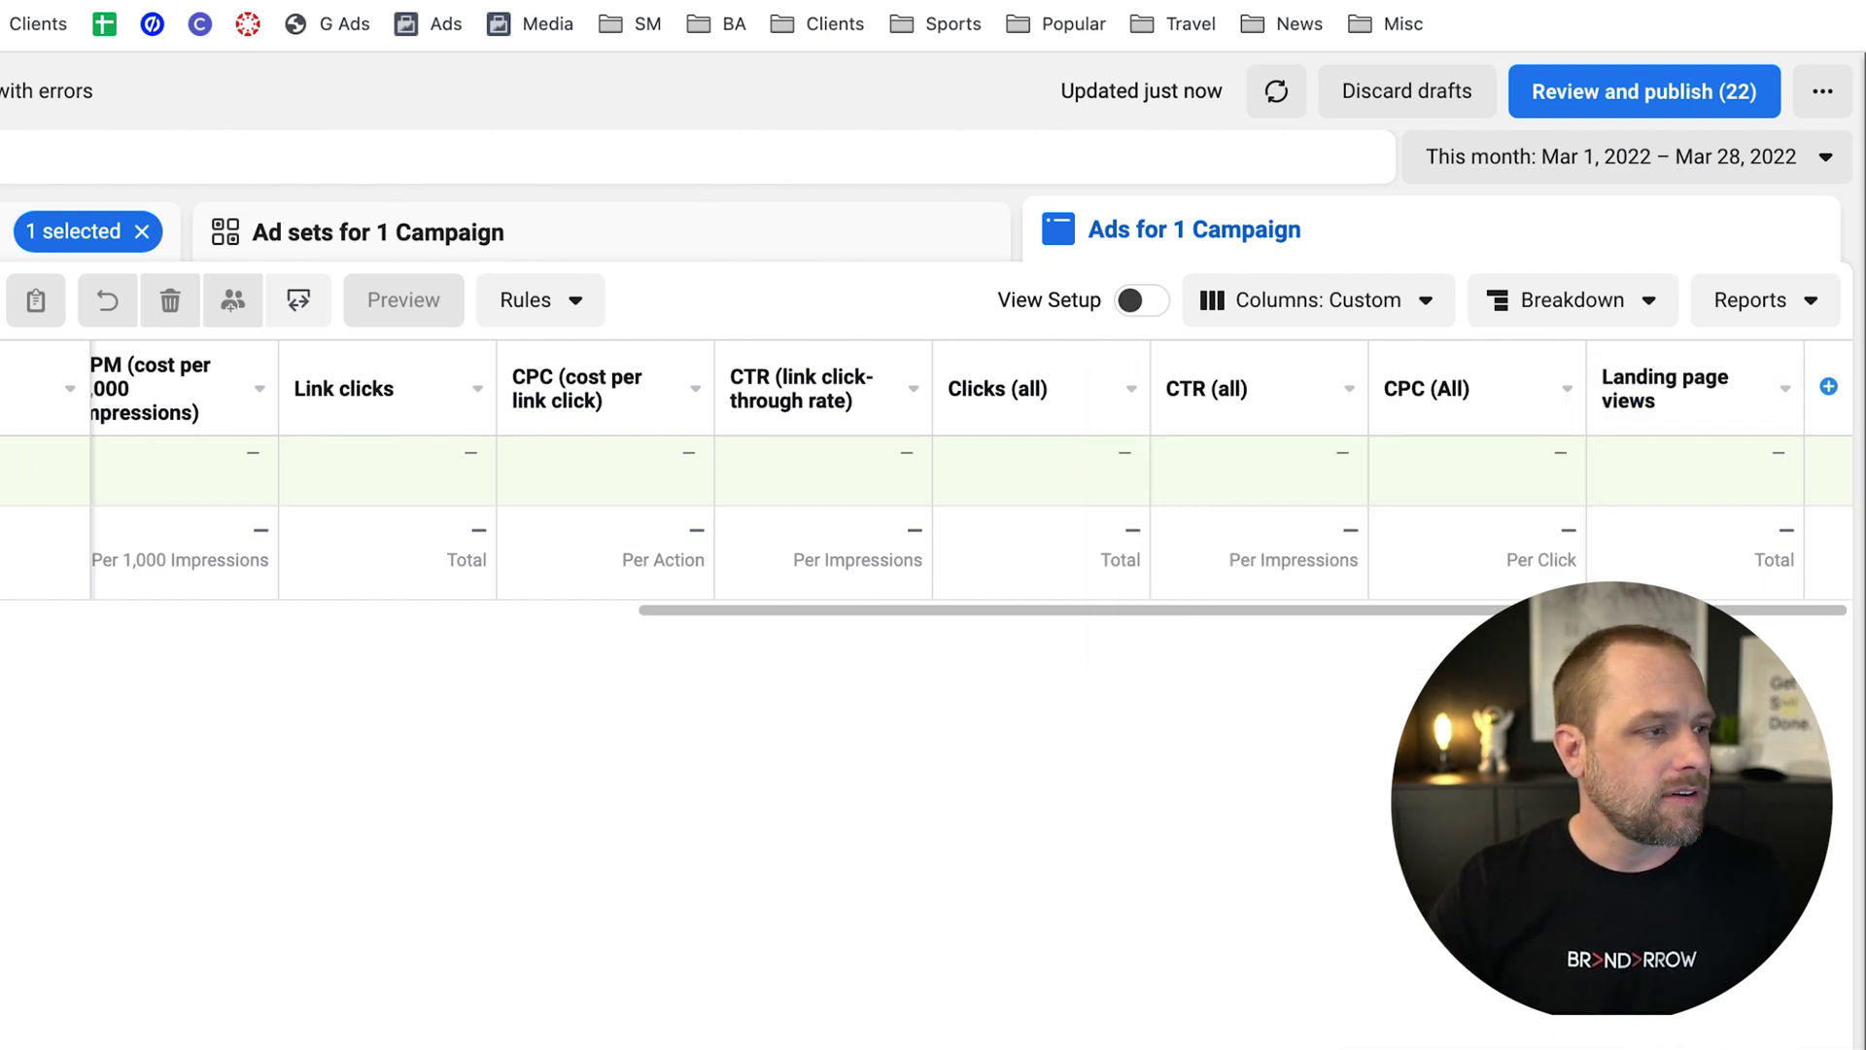
left_click(901, 492)
scroll(900, 492, "left", 10)
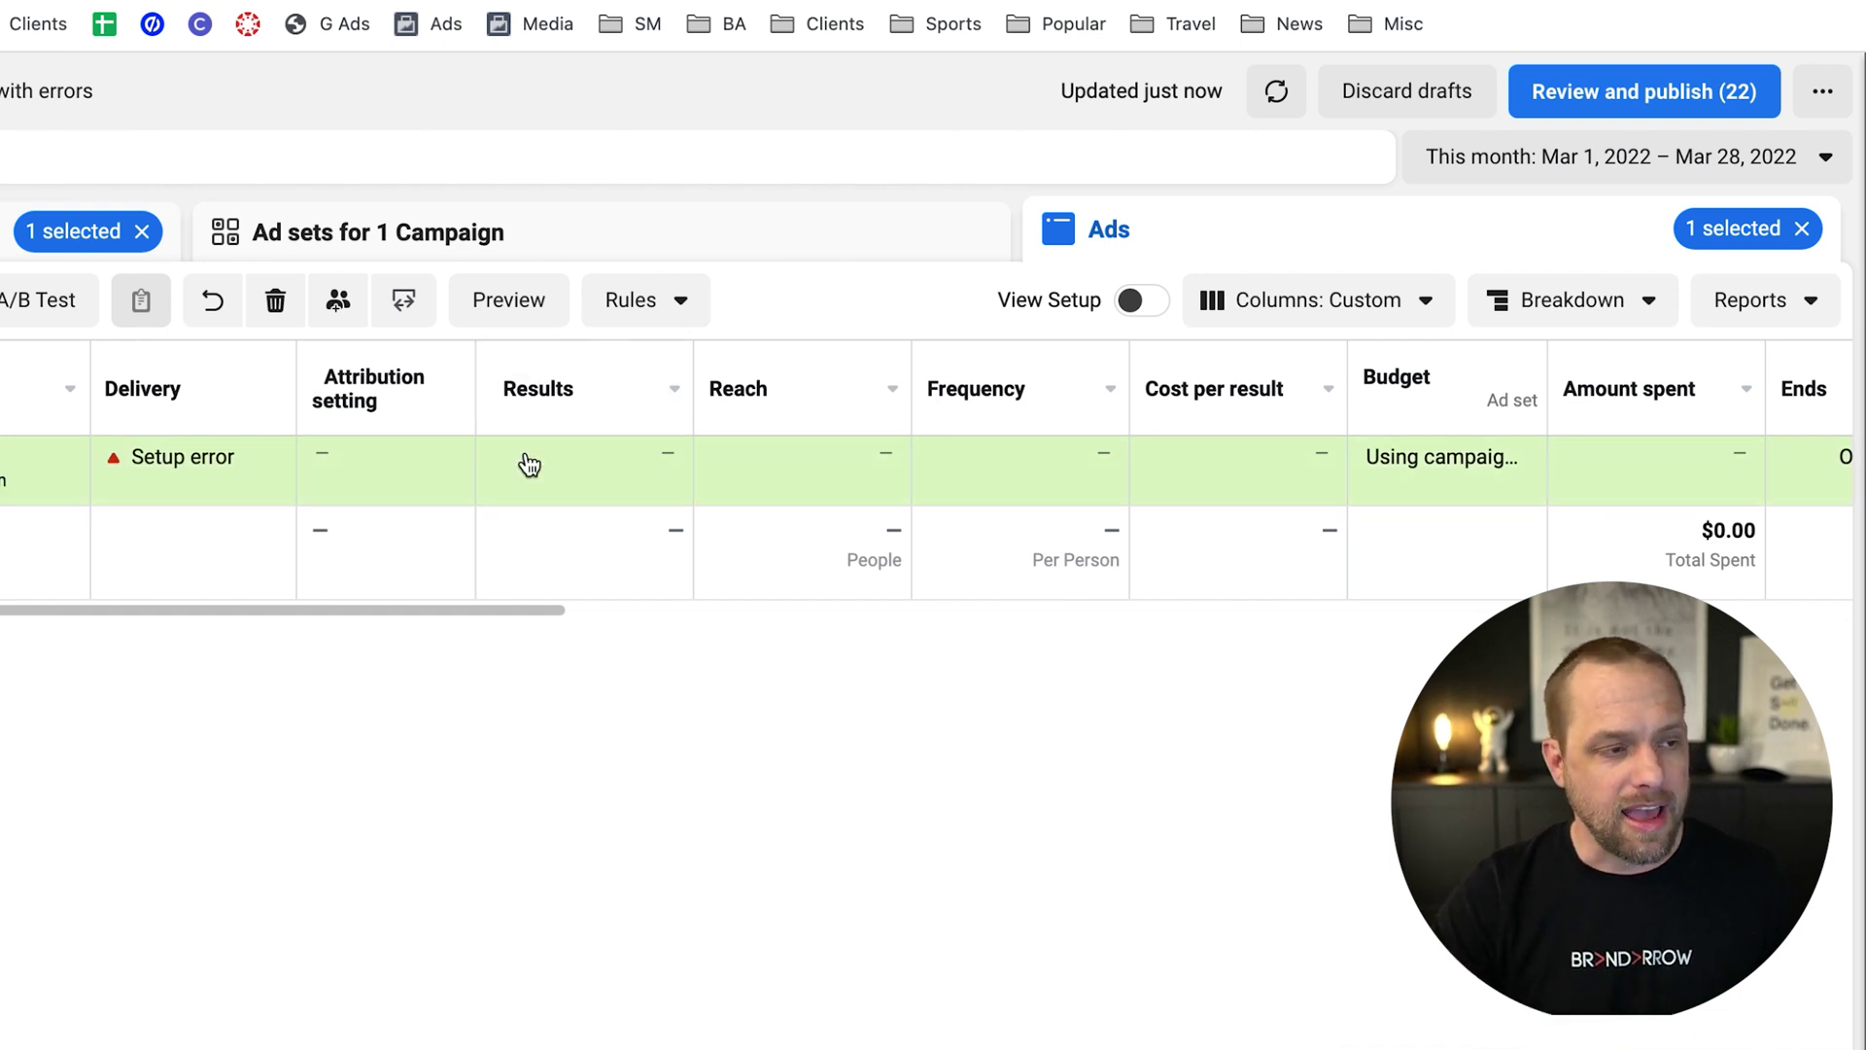
Step: Switch the ads table from the Custom column set back to the Performance and Clicks preset
left_click(1355, 301)
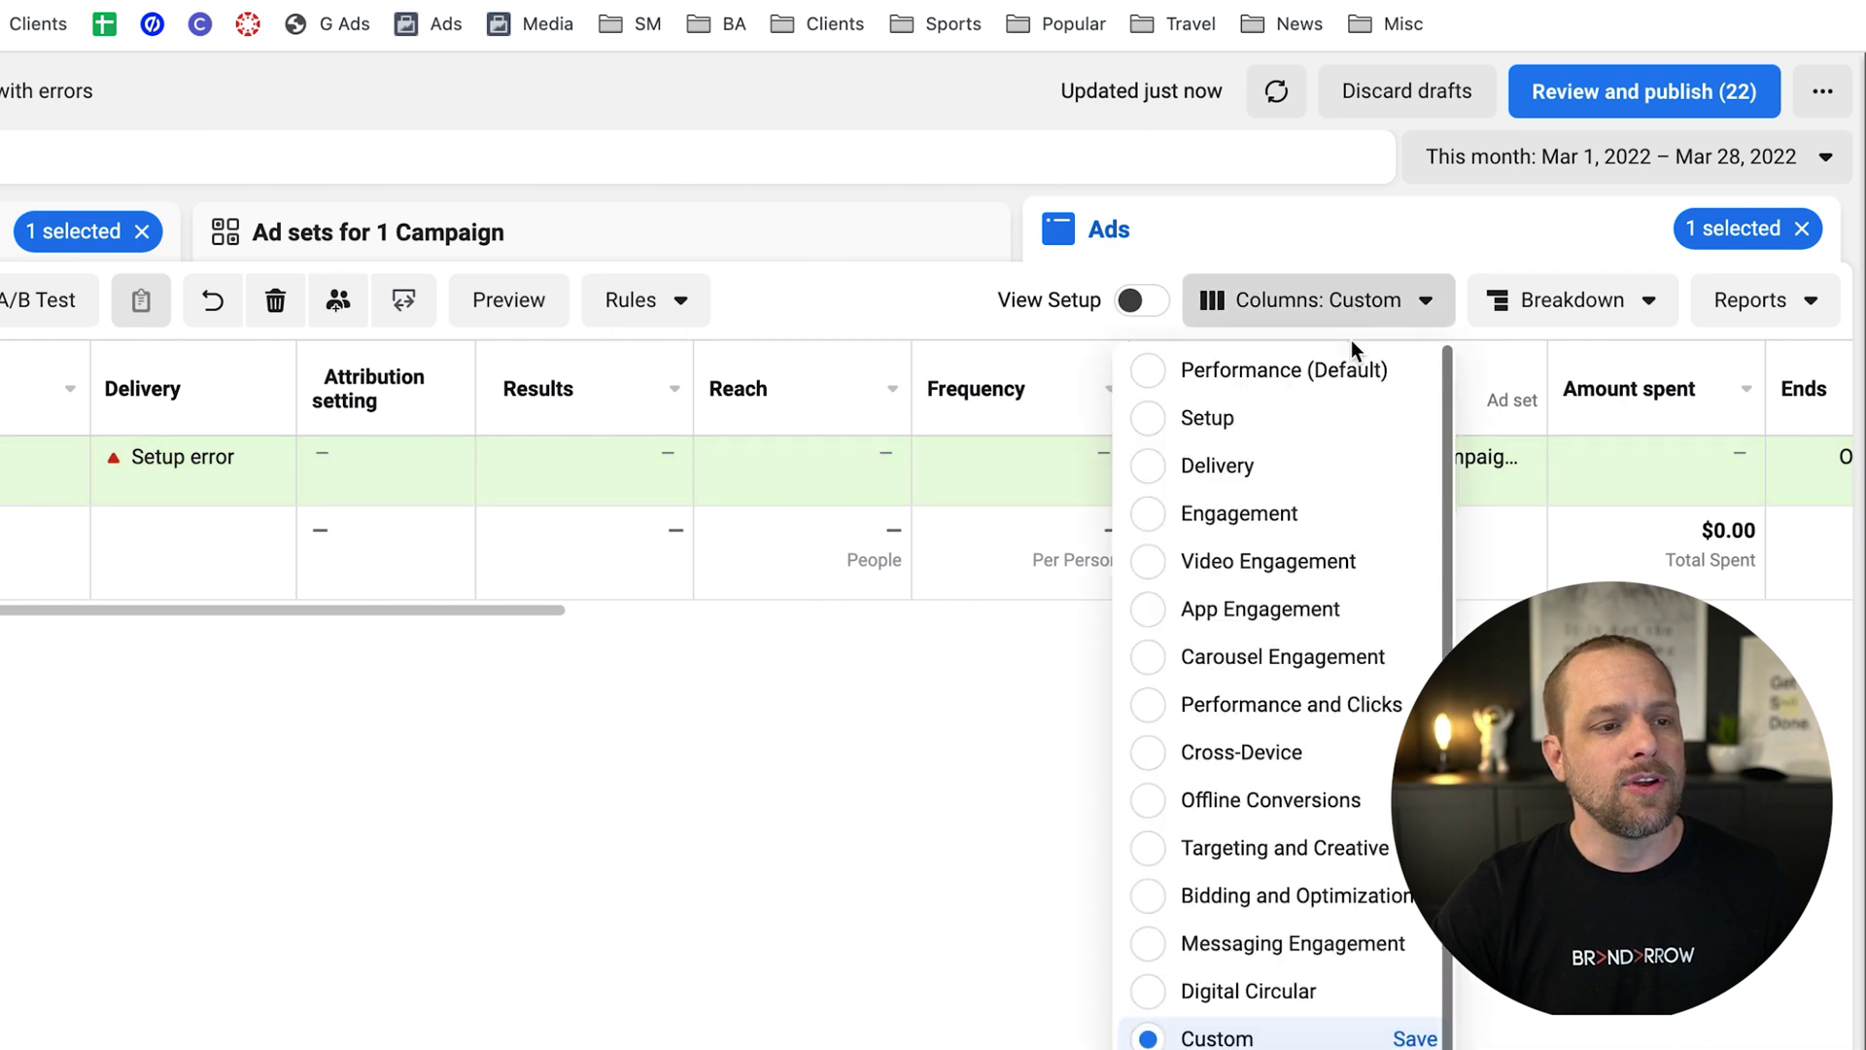
left_click(1254, 707)
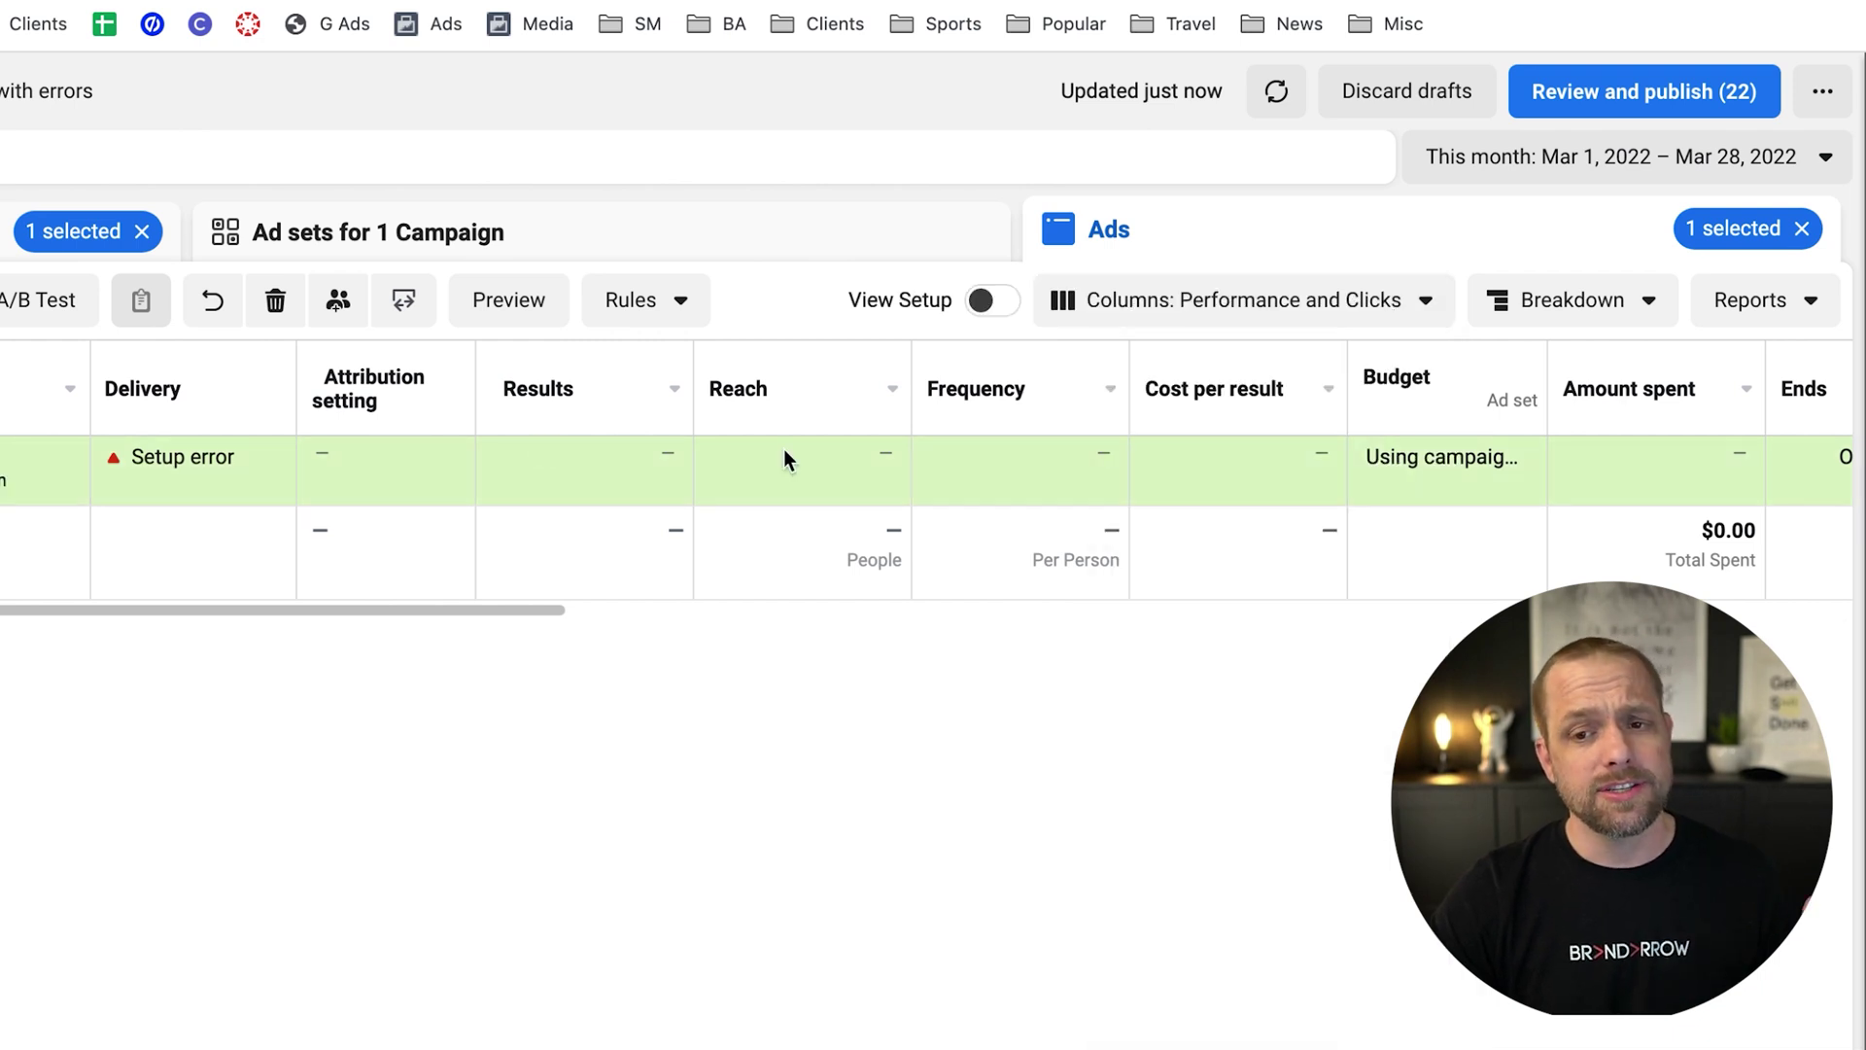
scroll(784, 450, "right", 10)
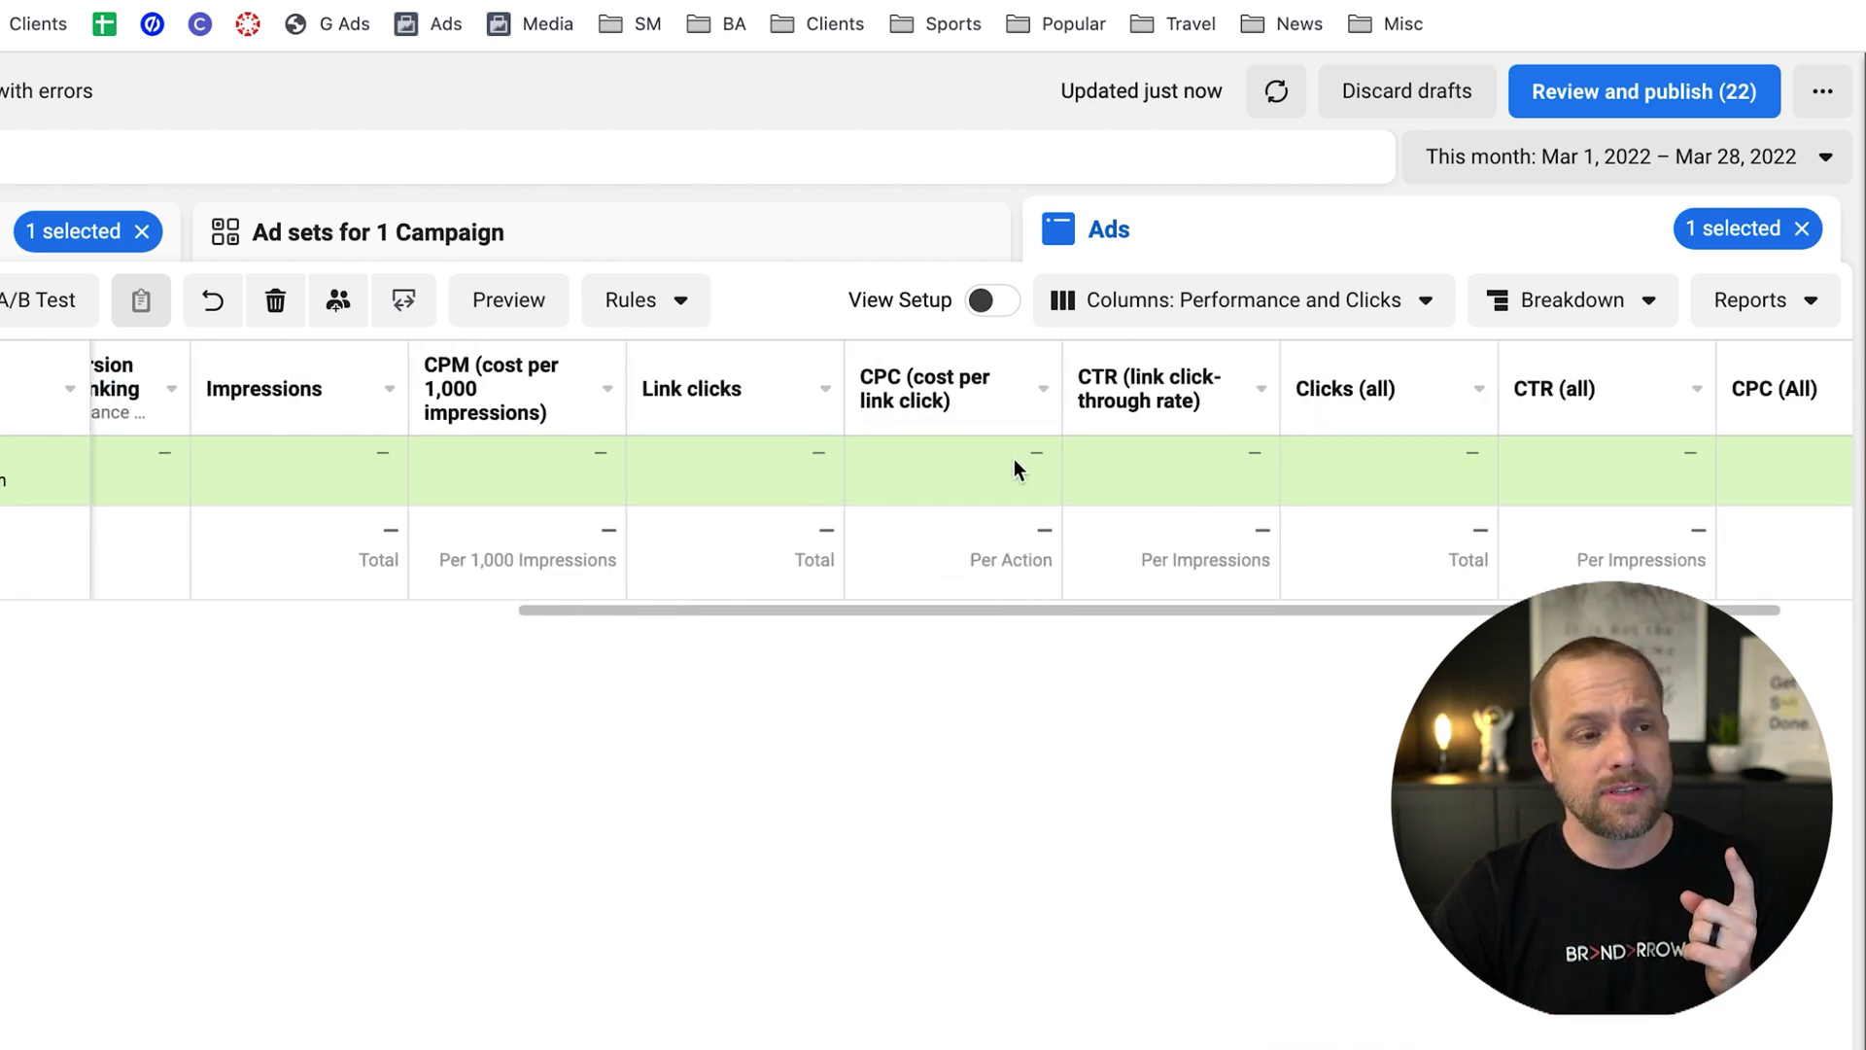
scroll(1076, 457, "right", 1)
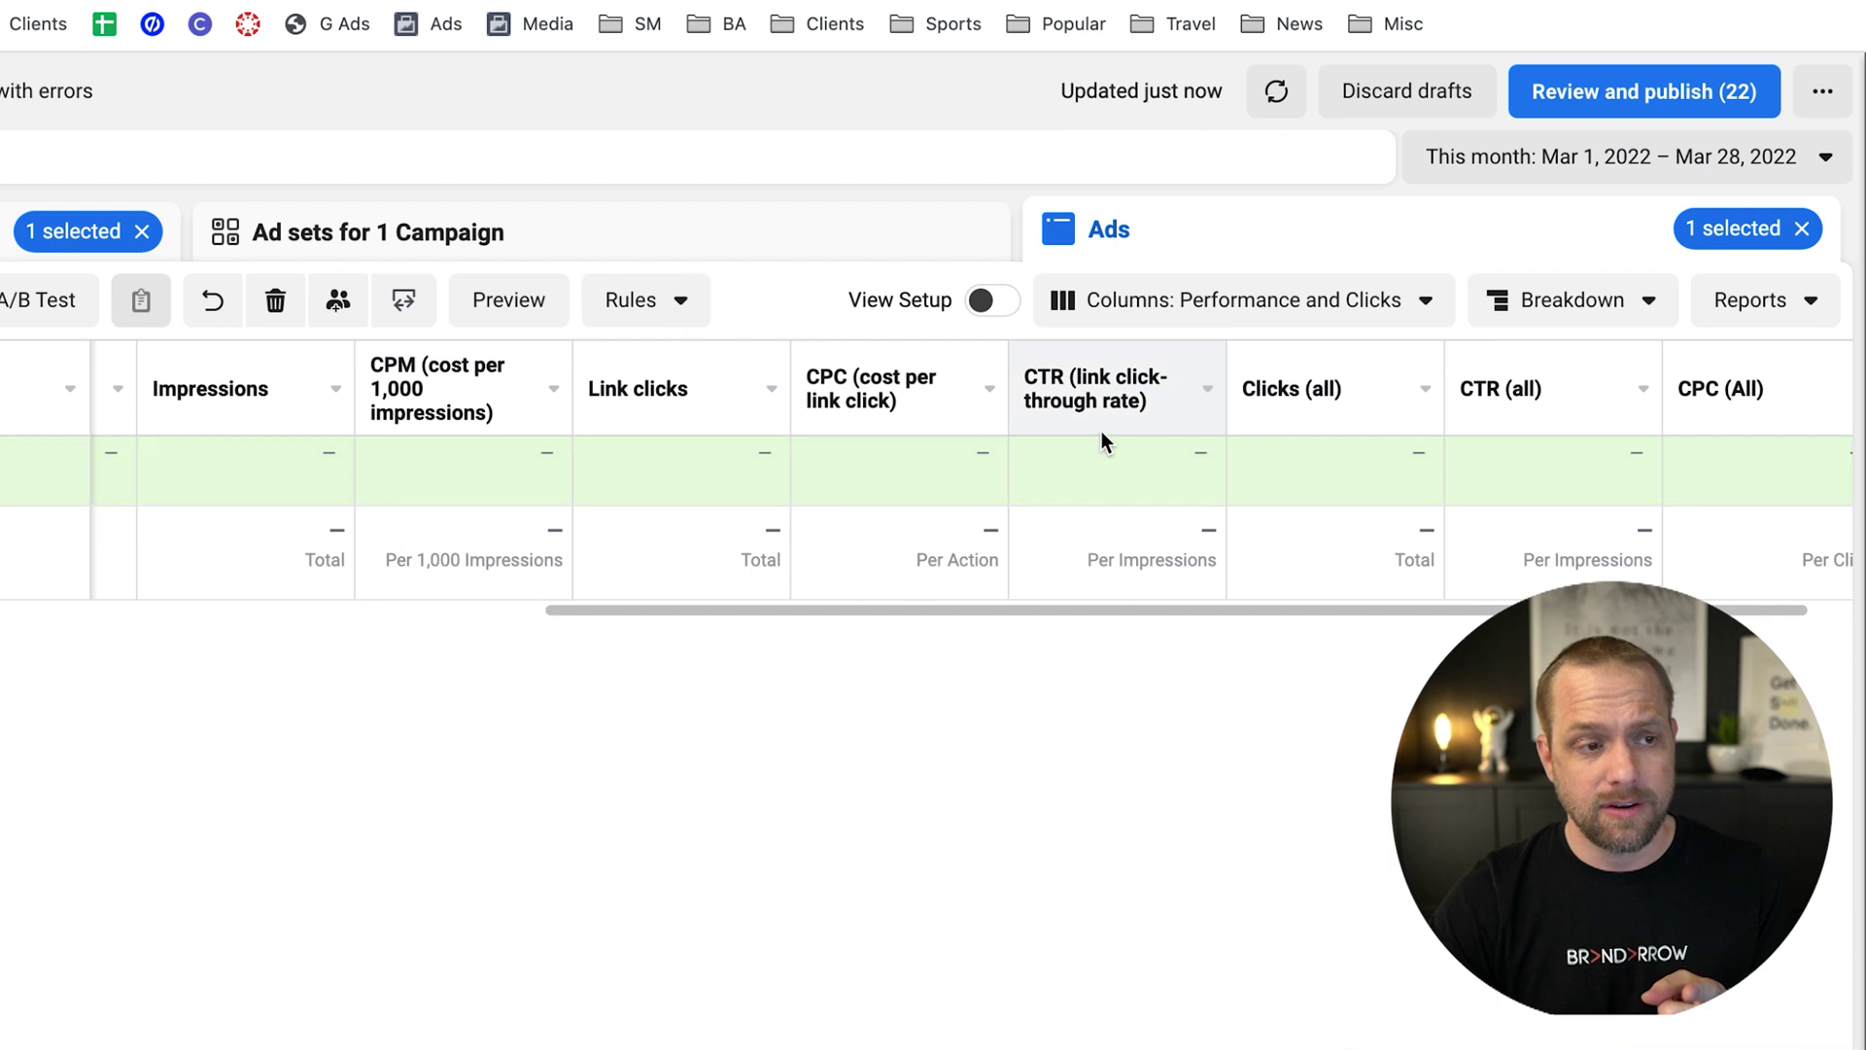
scroll(1117, 452, "left", 1)
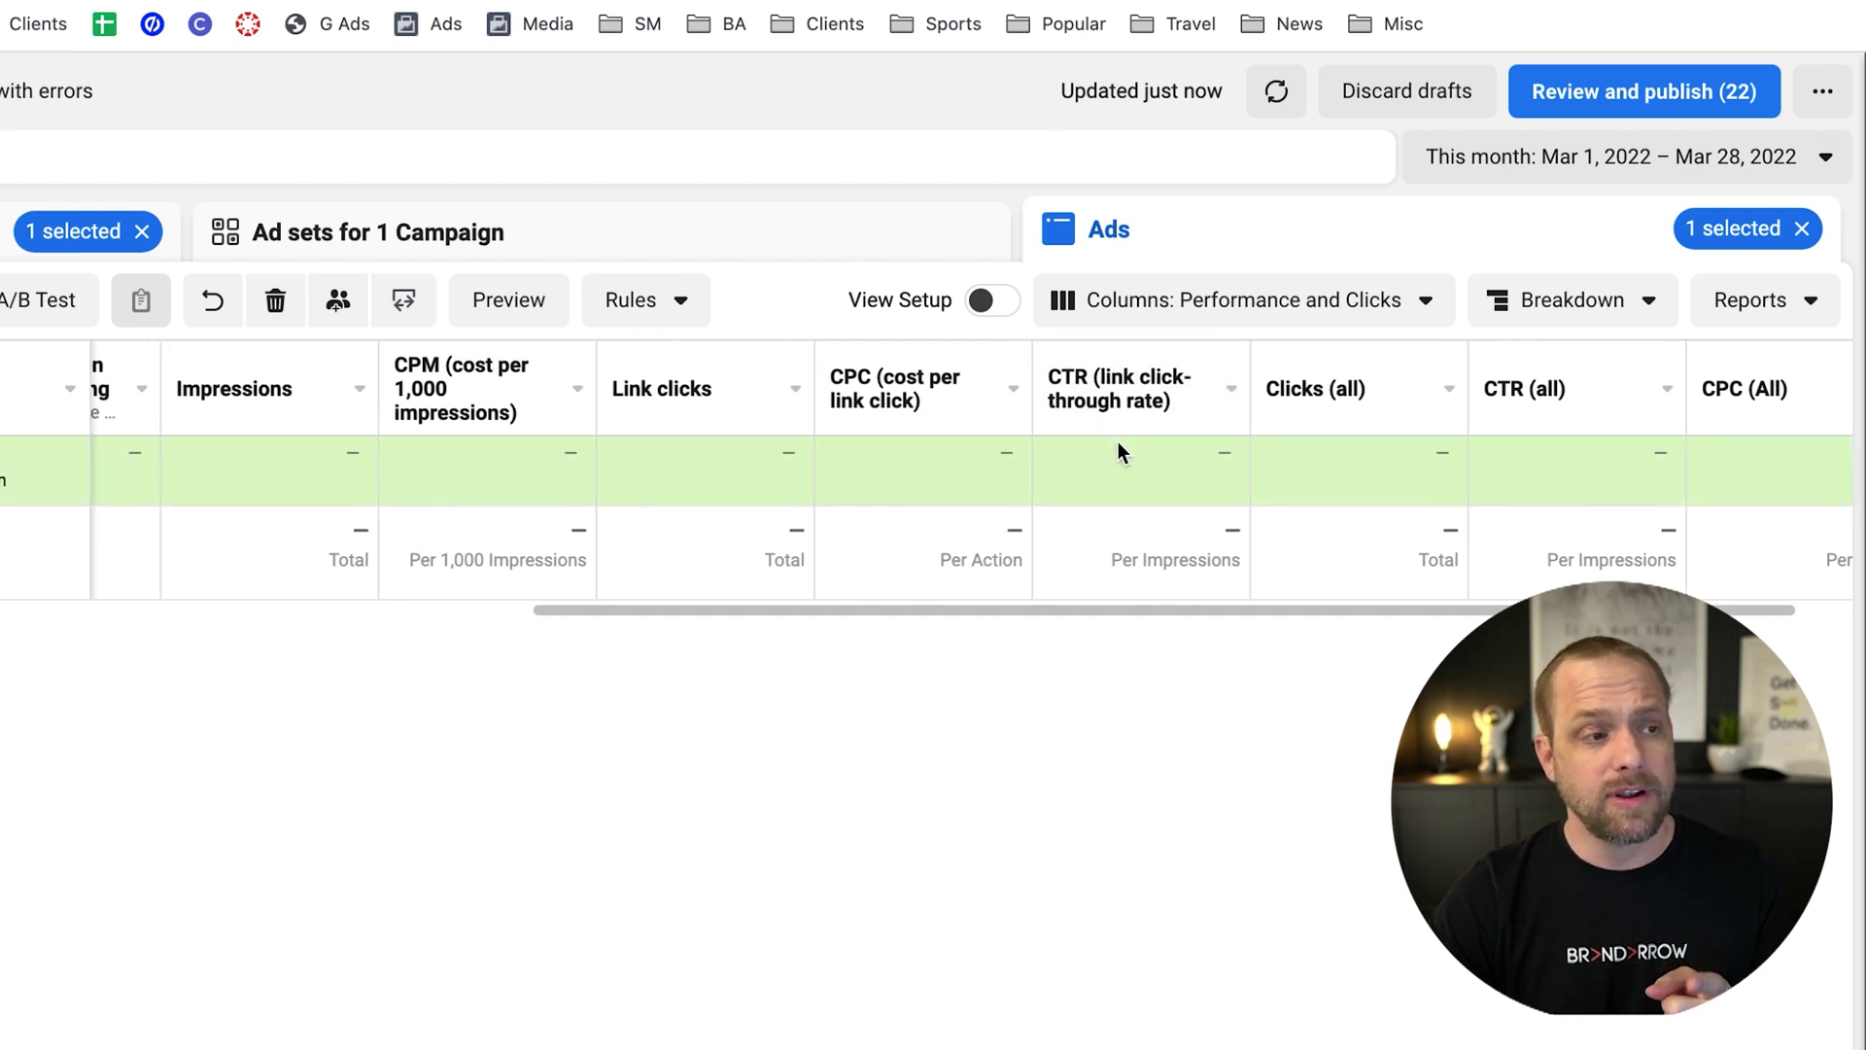
scroll(1118, 452, "left", 8)
scroll(1181, 476, "left", 5)
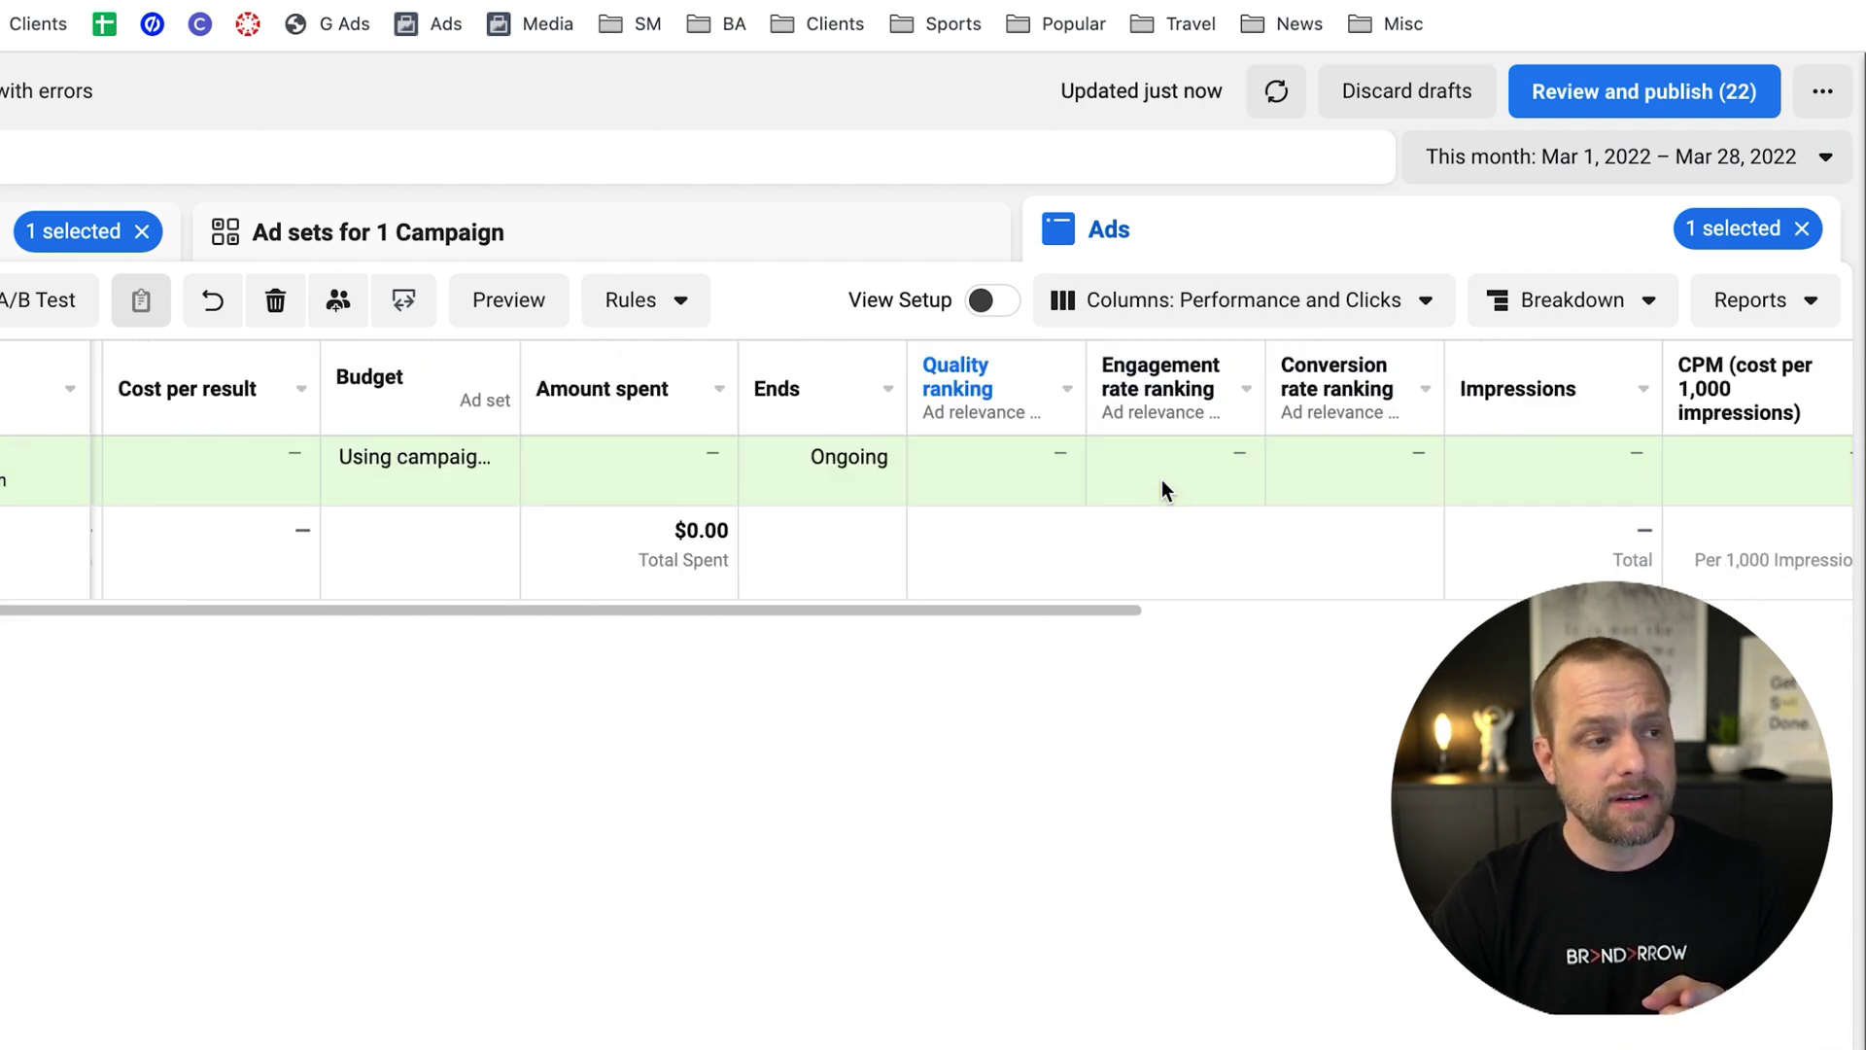
scroll(1163, 480, "left", 8)
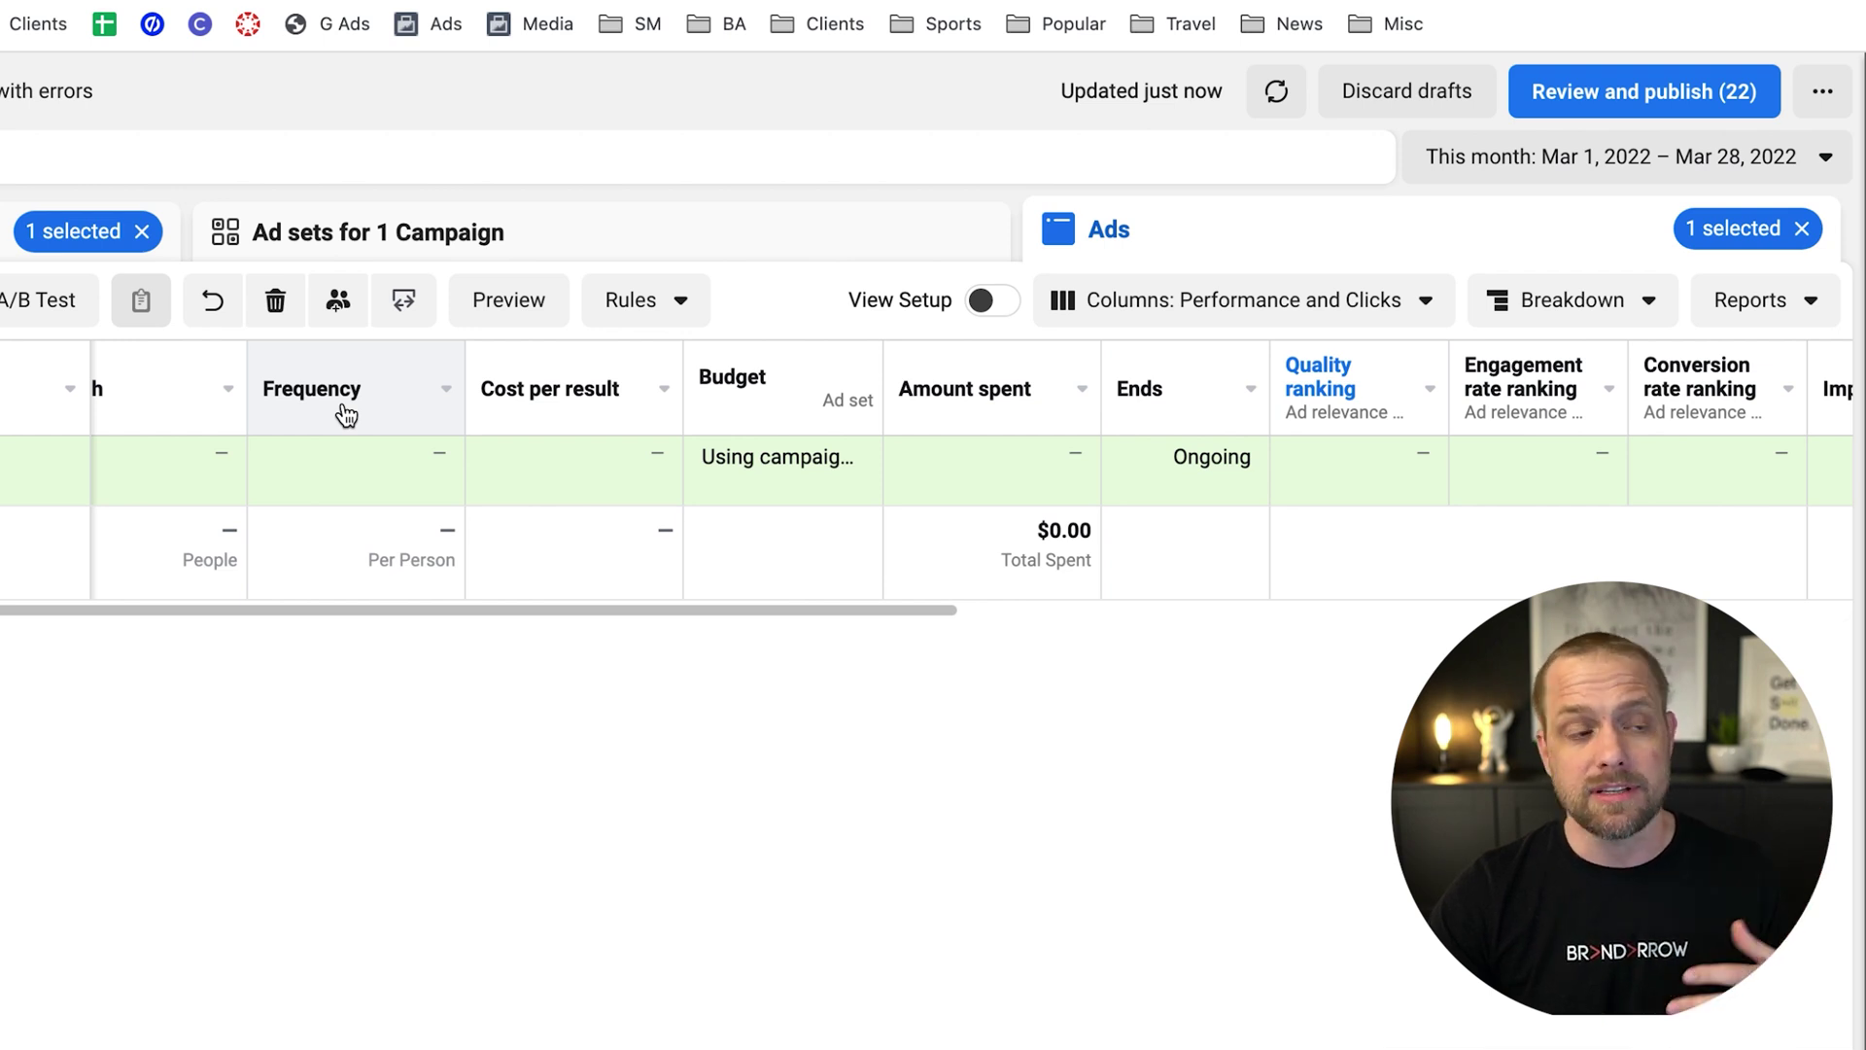
scroll(720, 463, "right", 10)
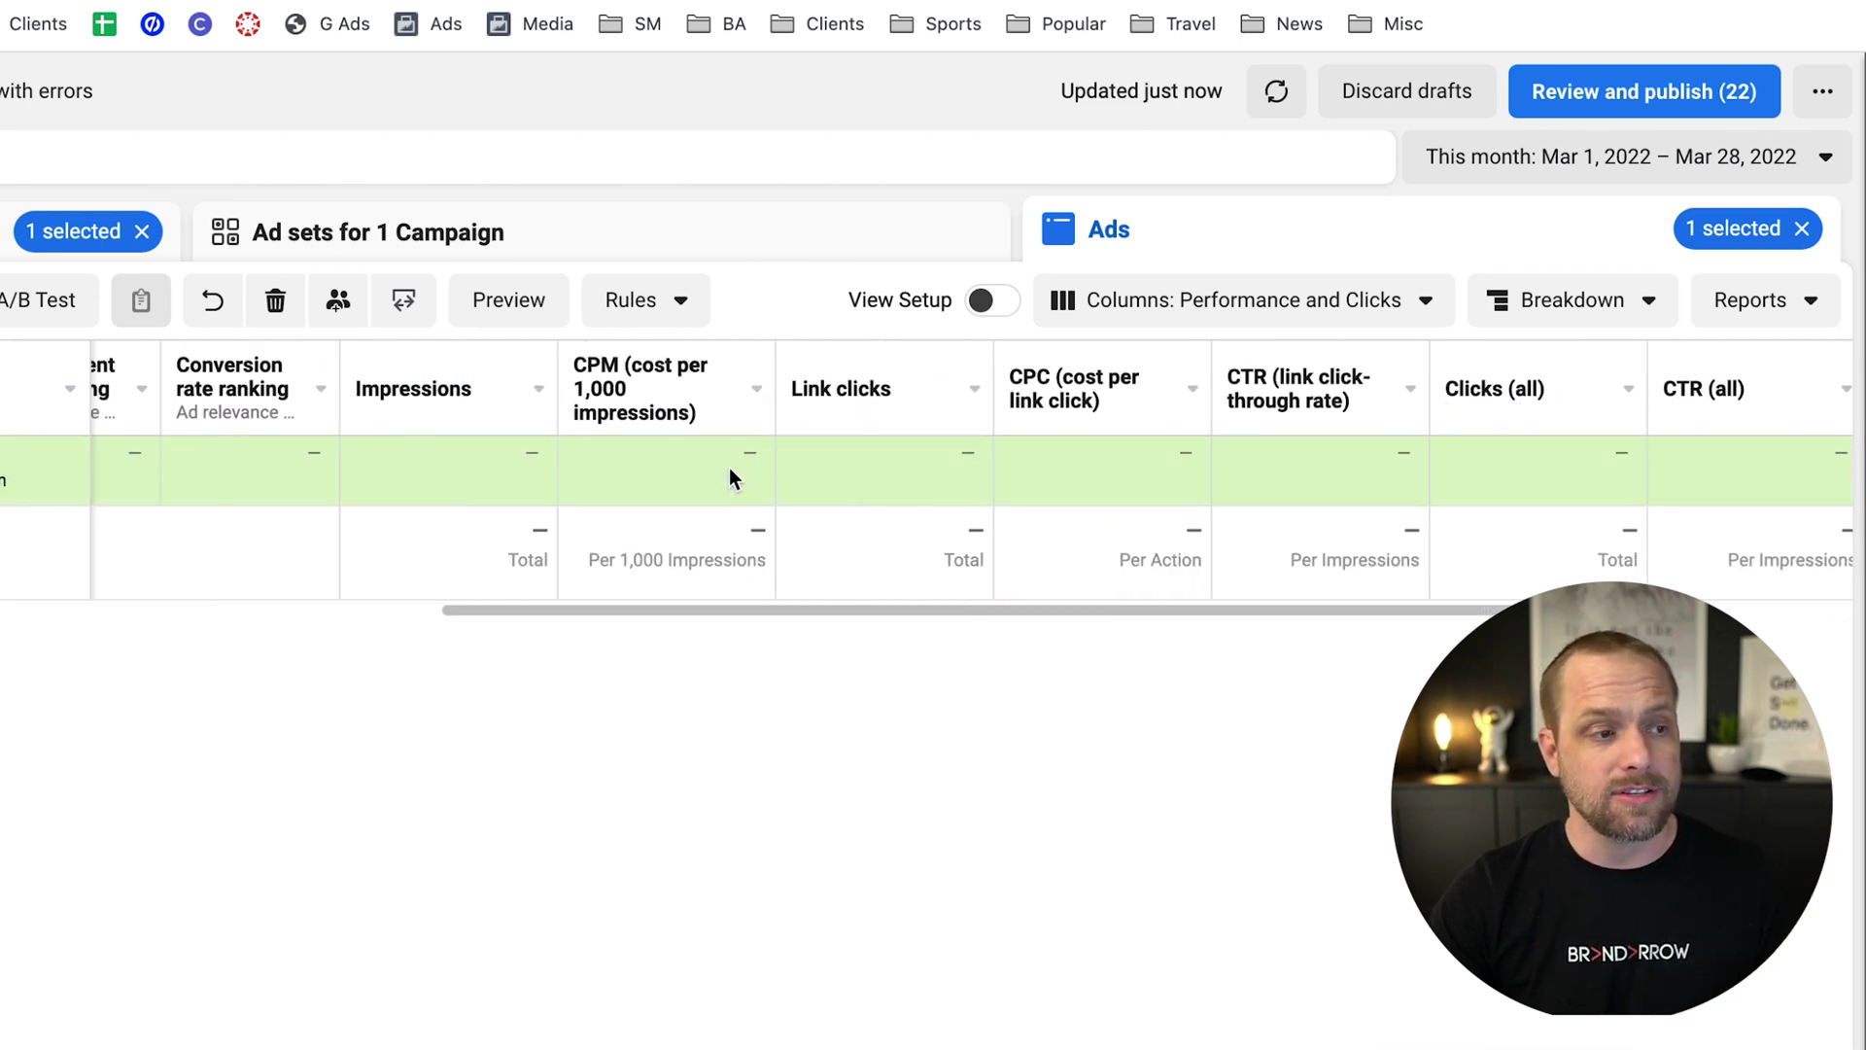
scroll(958, 476, "right", 3)
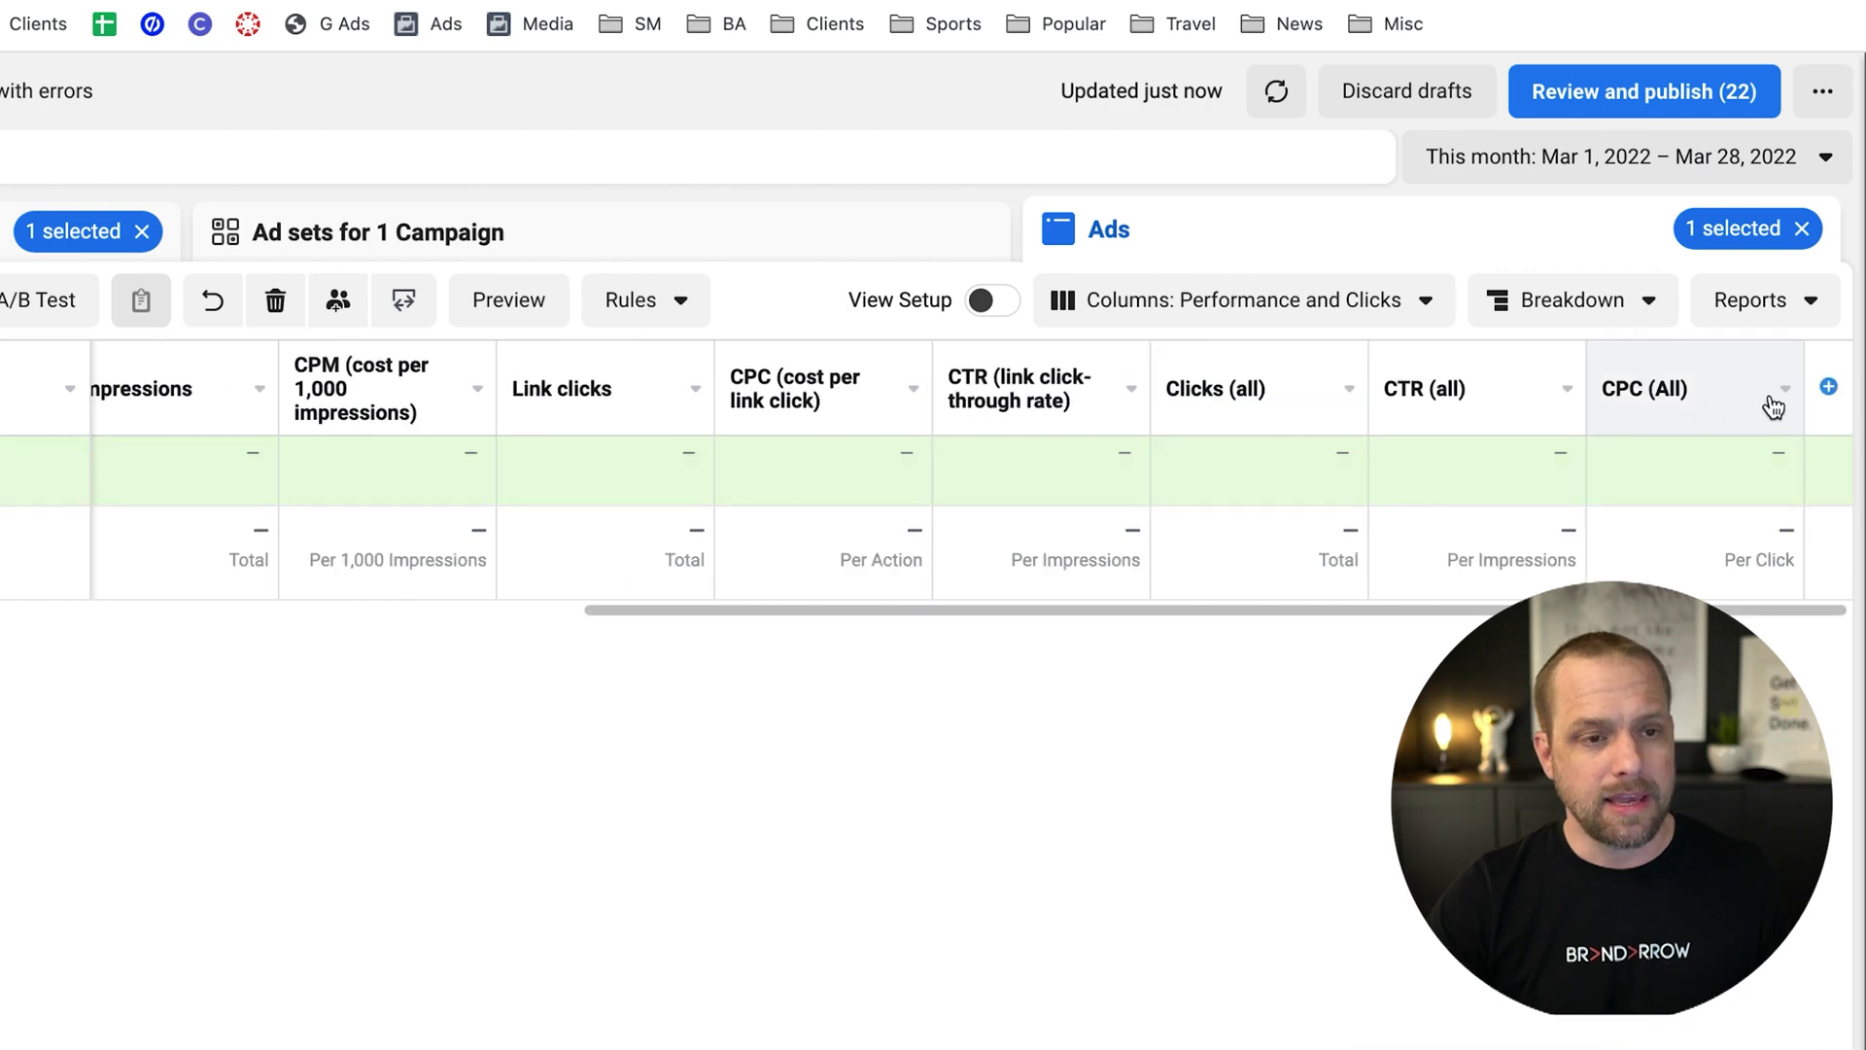
Step: In Customize columns, search 'landin' and apply the Landing page views column to the table
left_click(1830, 394)
left_click(1283, 658)
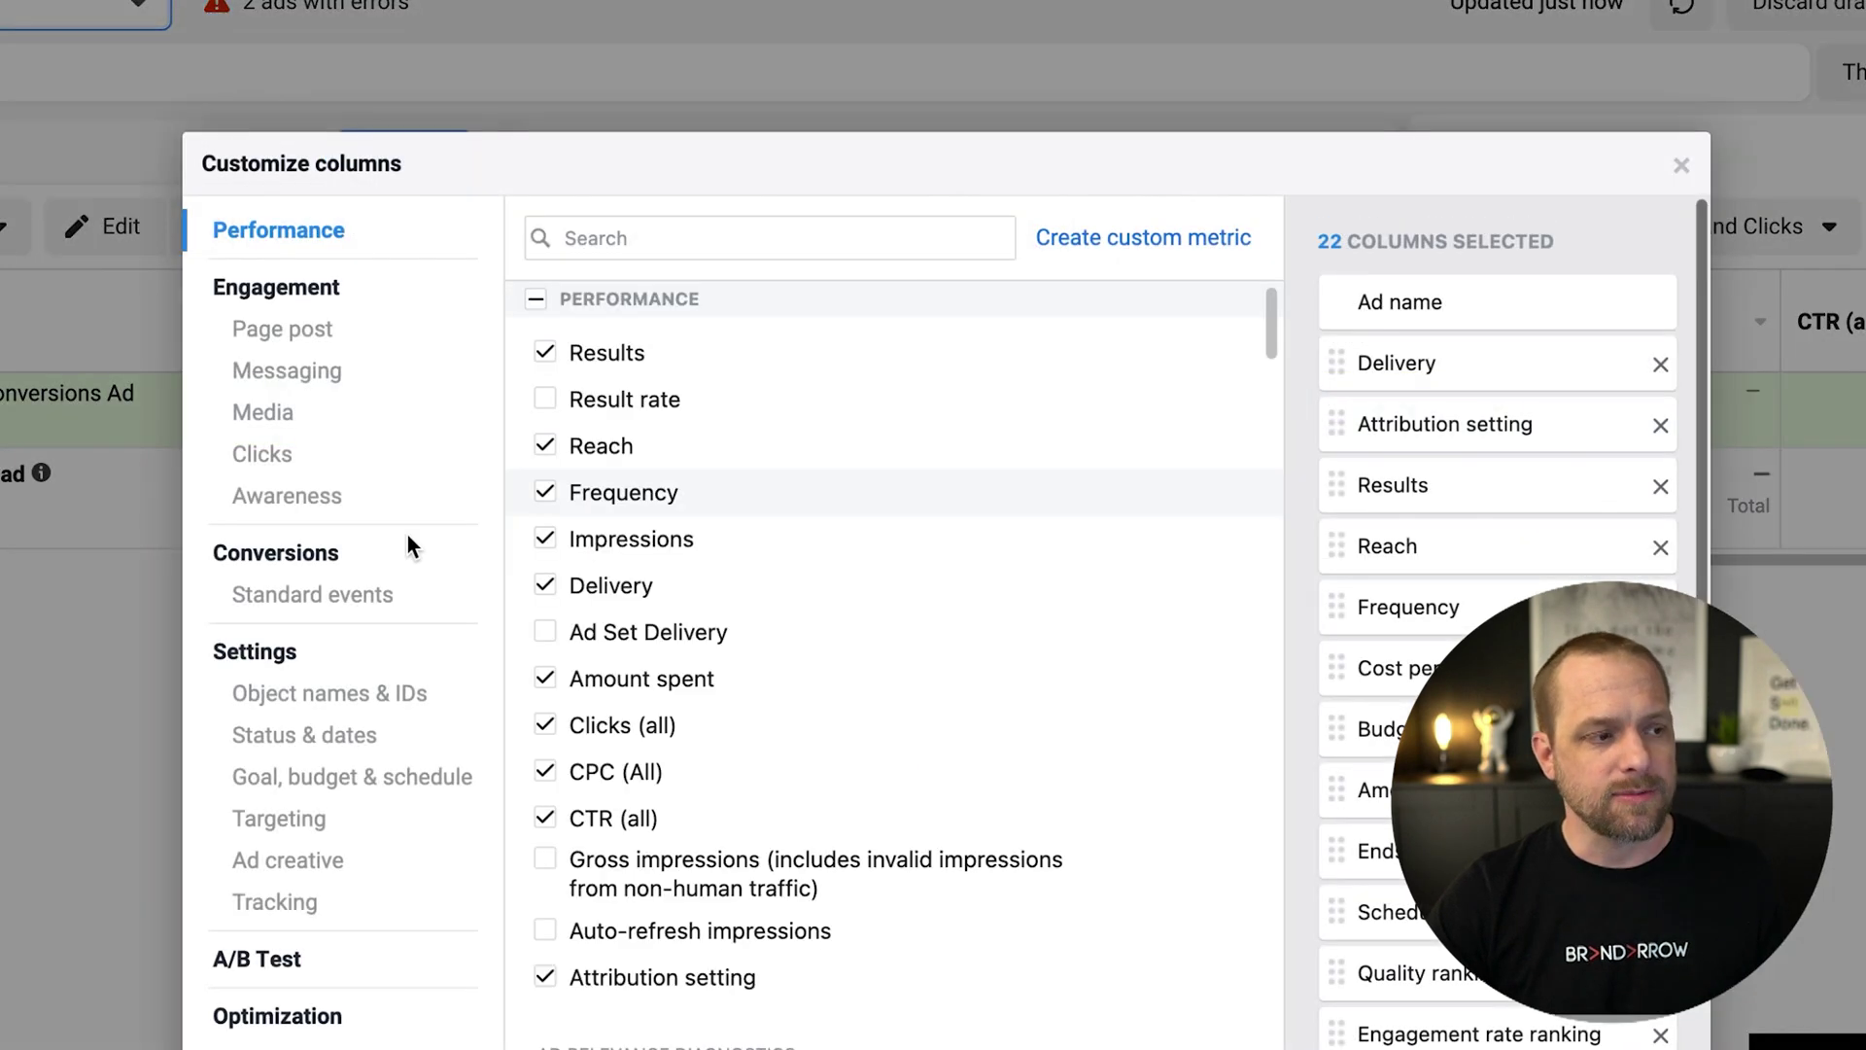
scroll(719, 640, "down", 15)
scroll(719, 639, "up", 20)
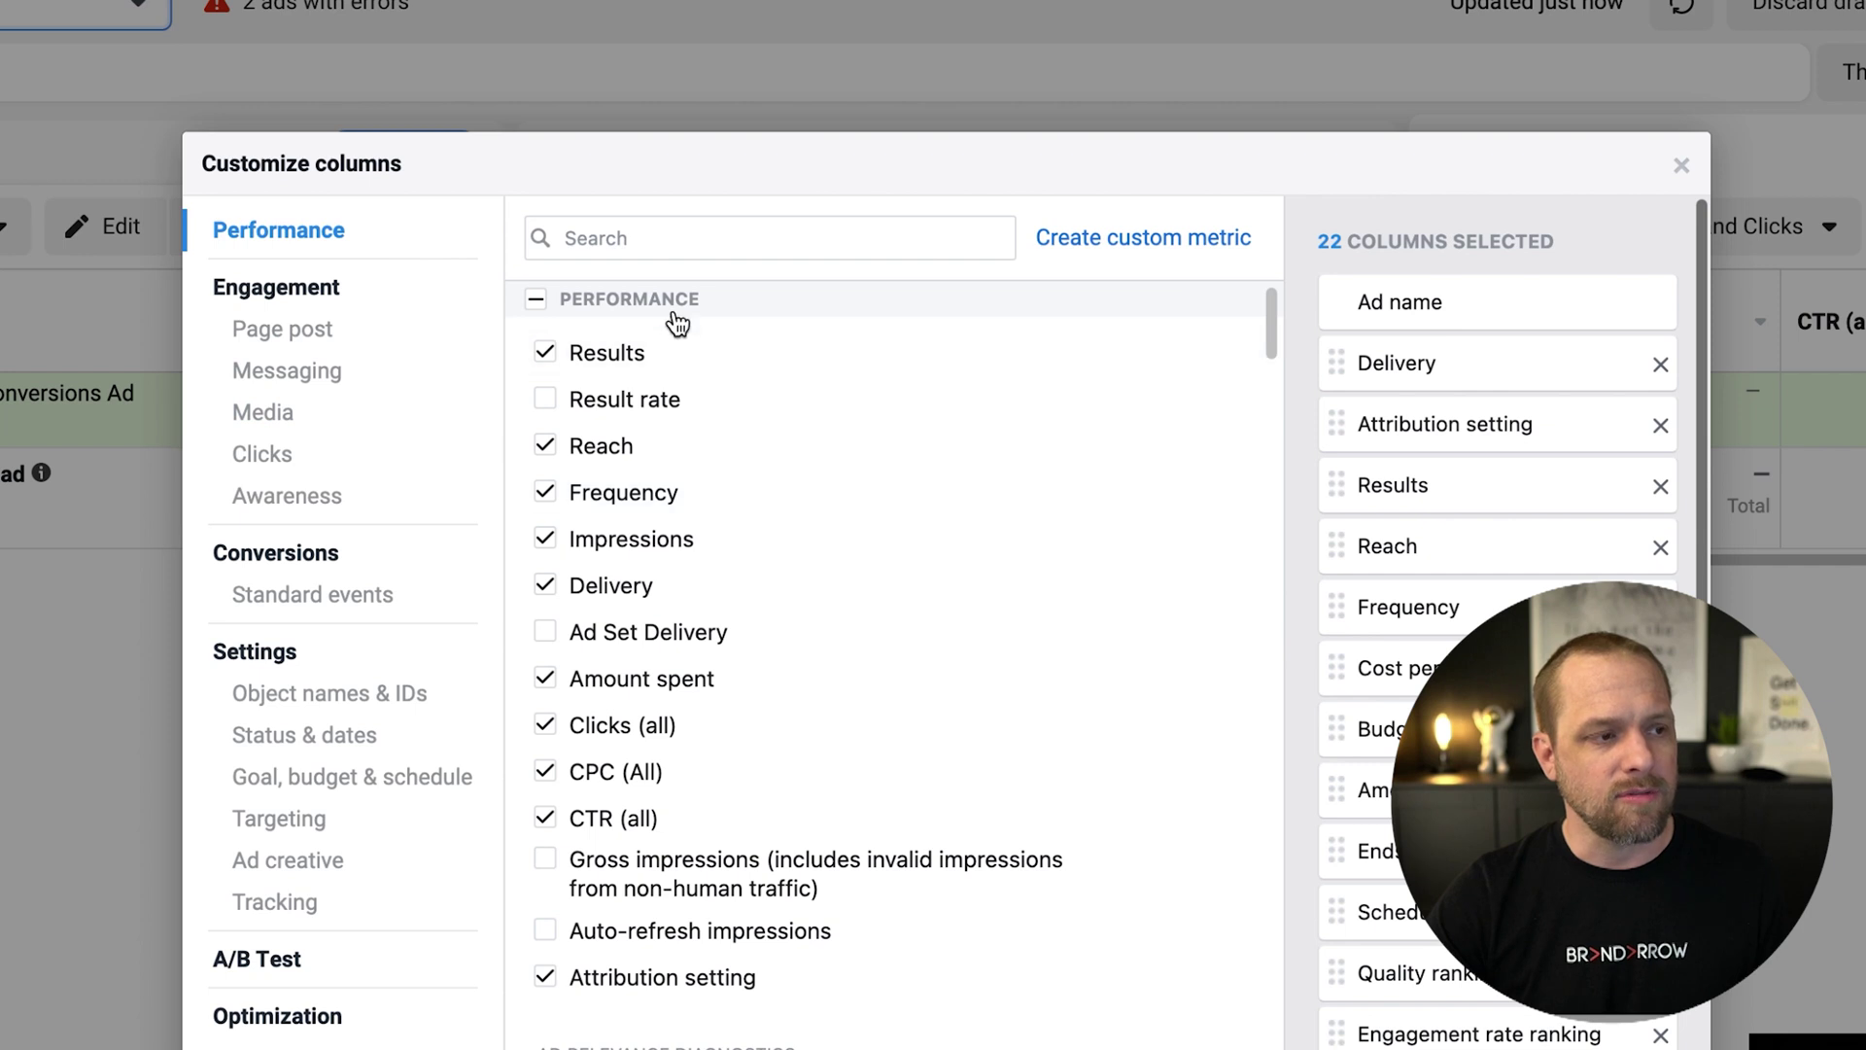
type("landin")
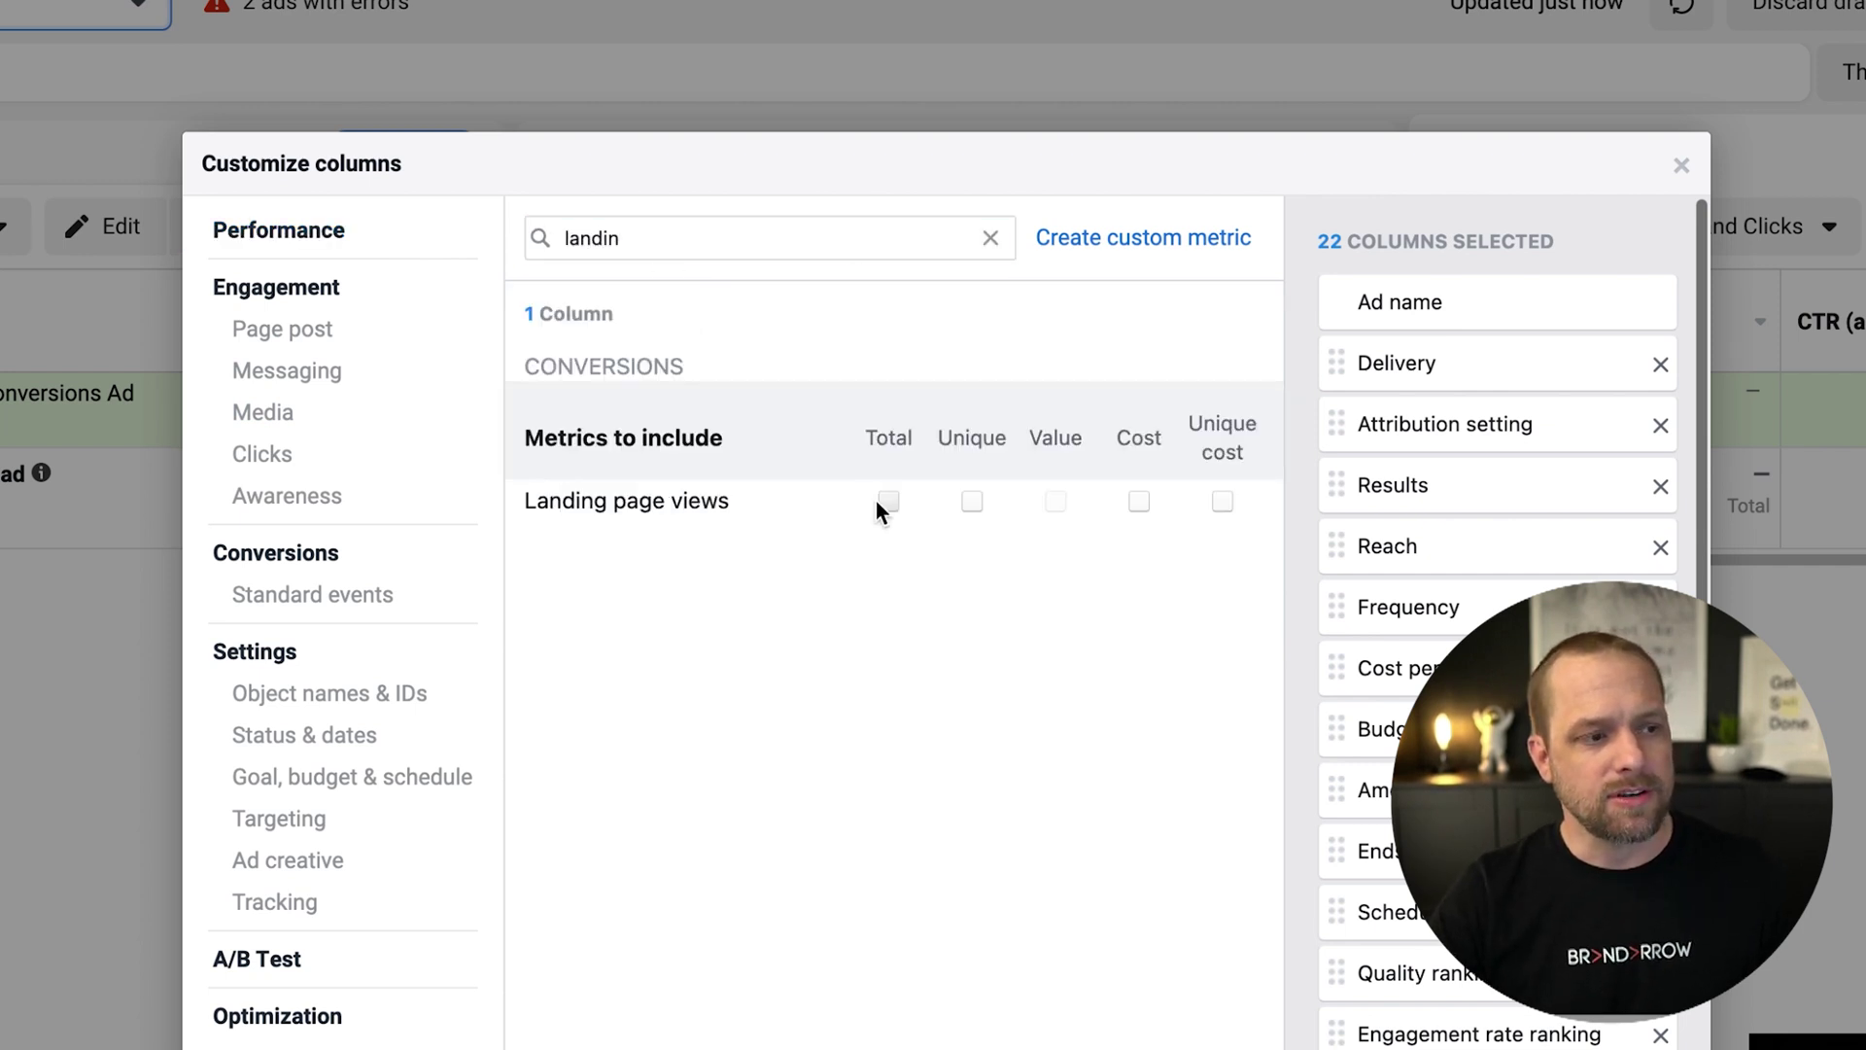
key("Return")
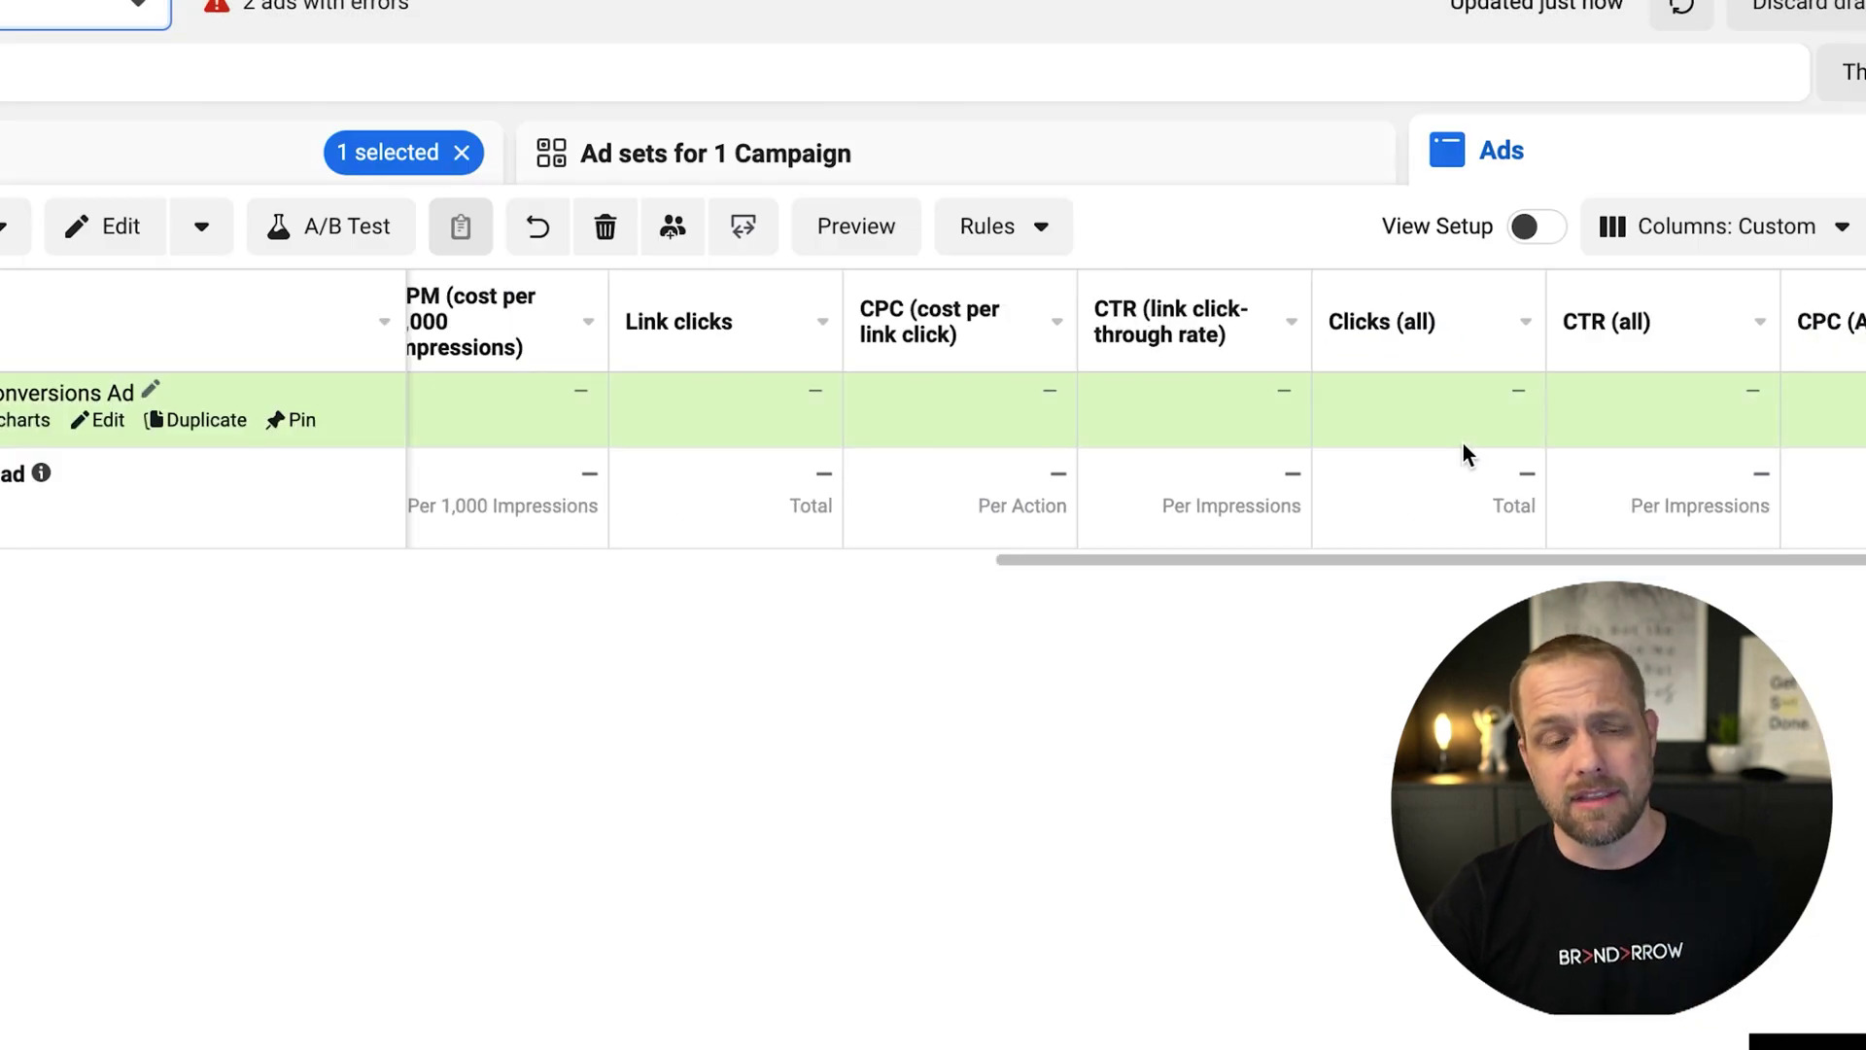
mouse_move(1620, 494)
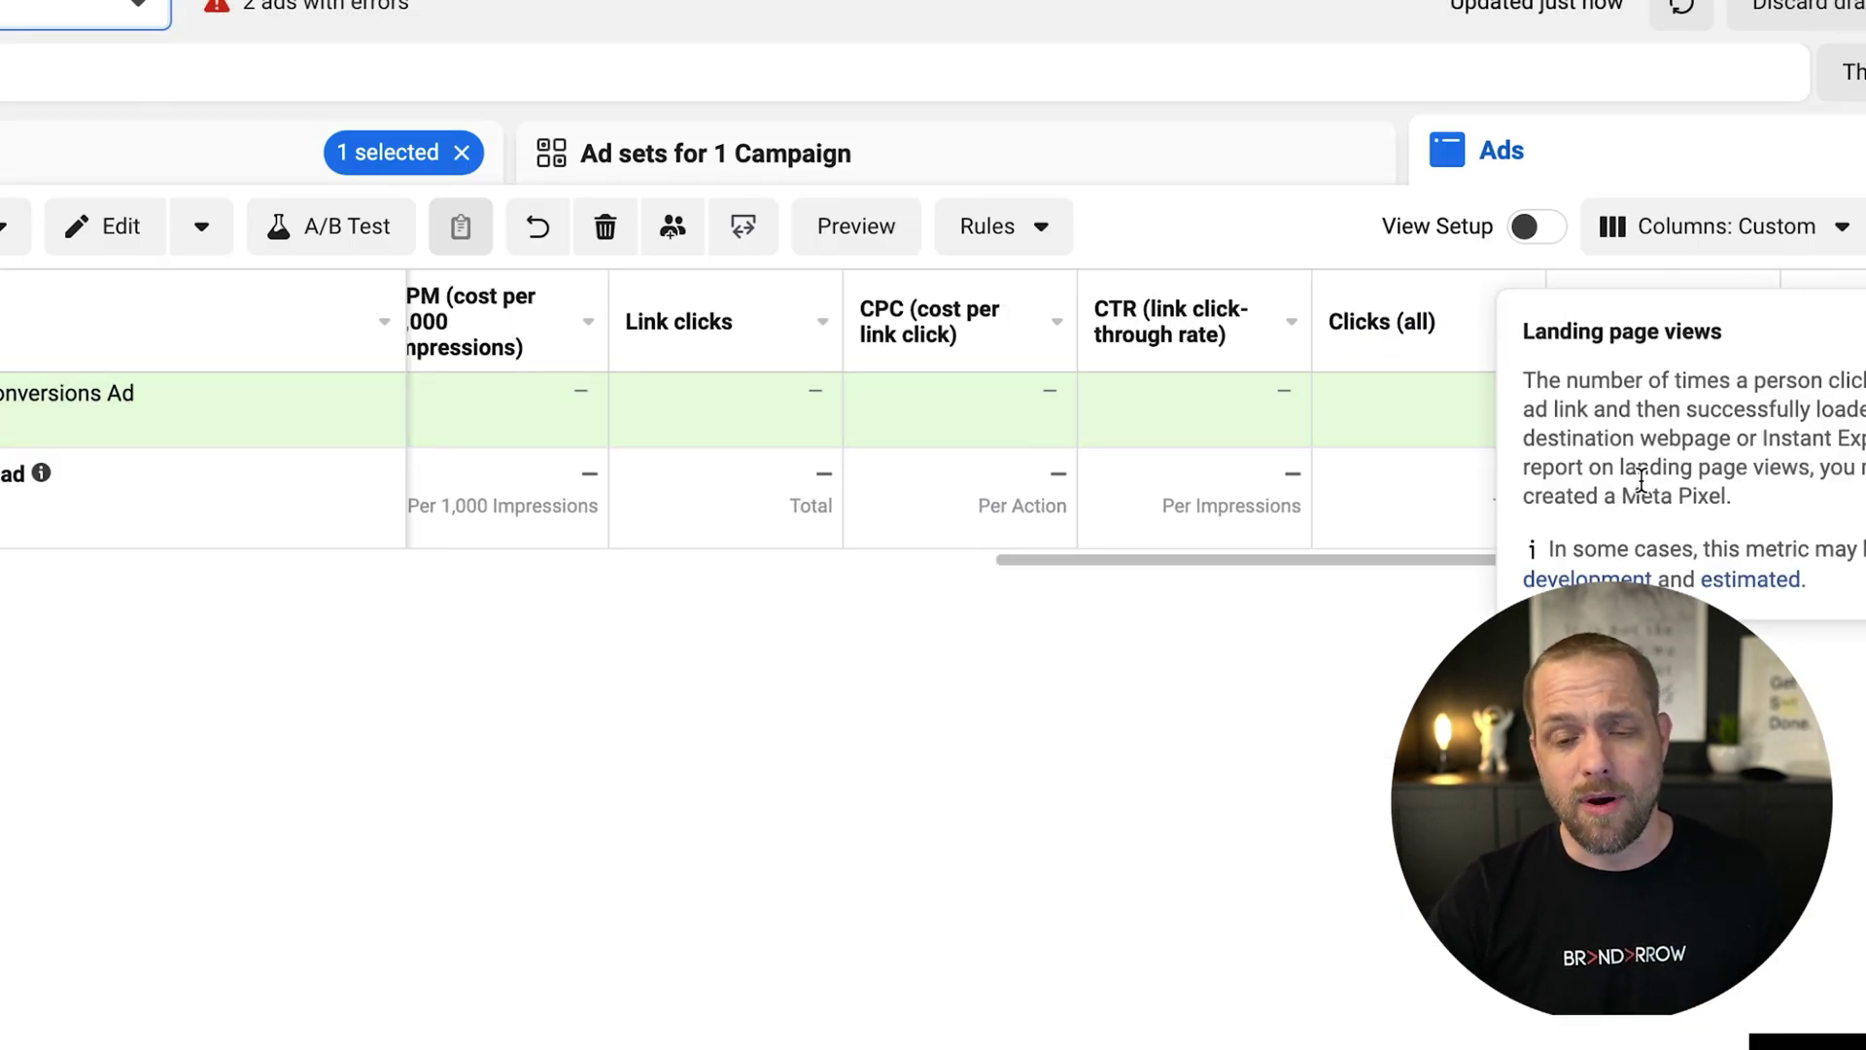